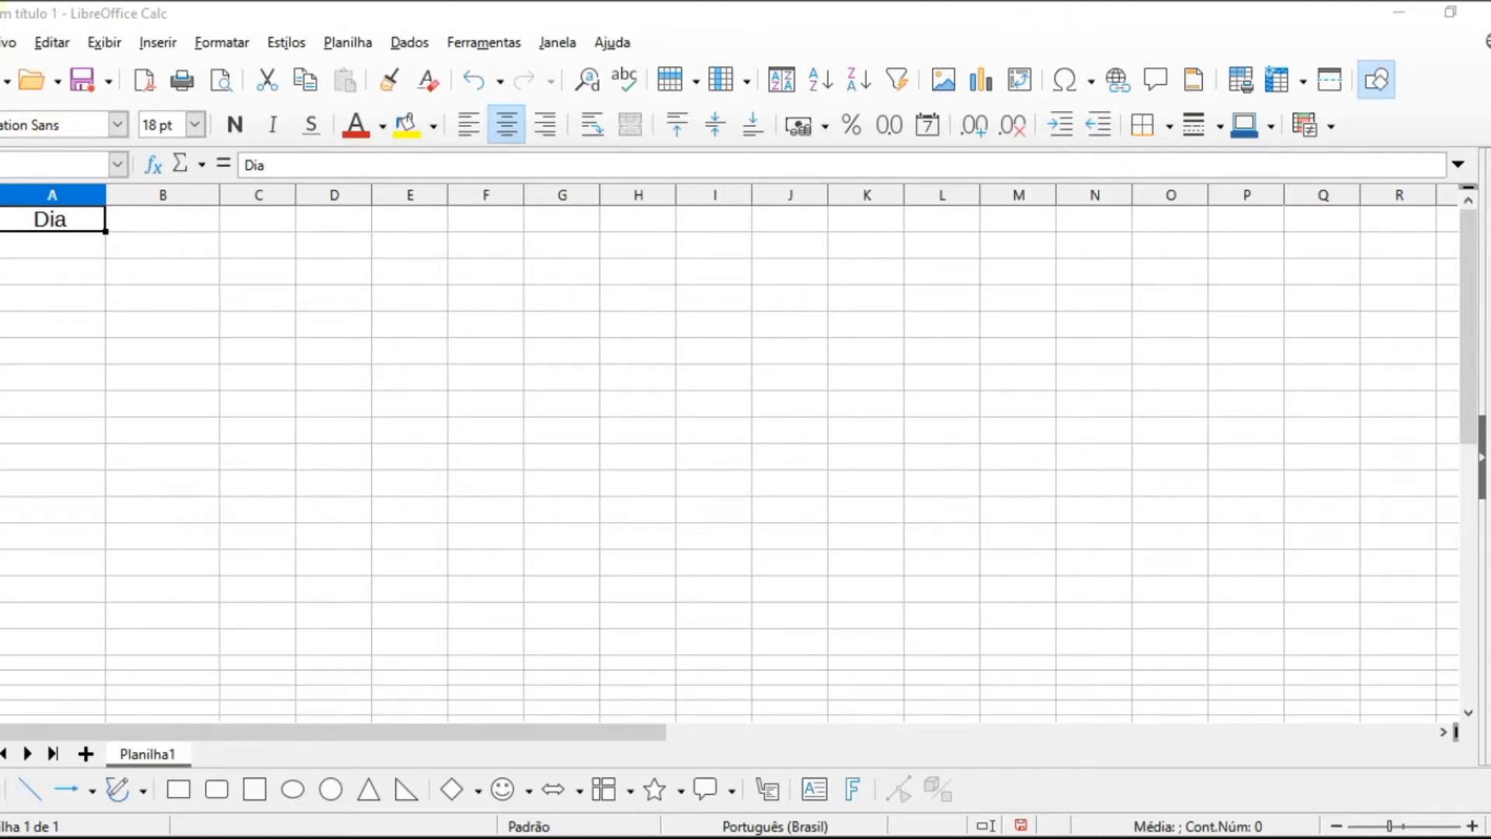
Step: Enter "Segunda-feira" in cell A2 under the Dia heading
click(42, 248)
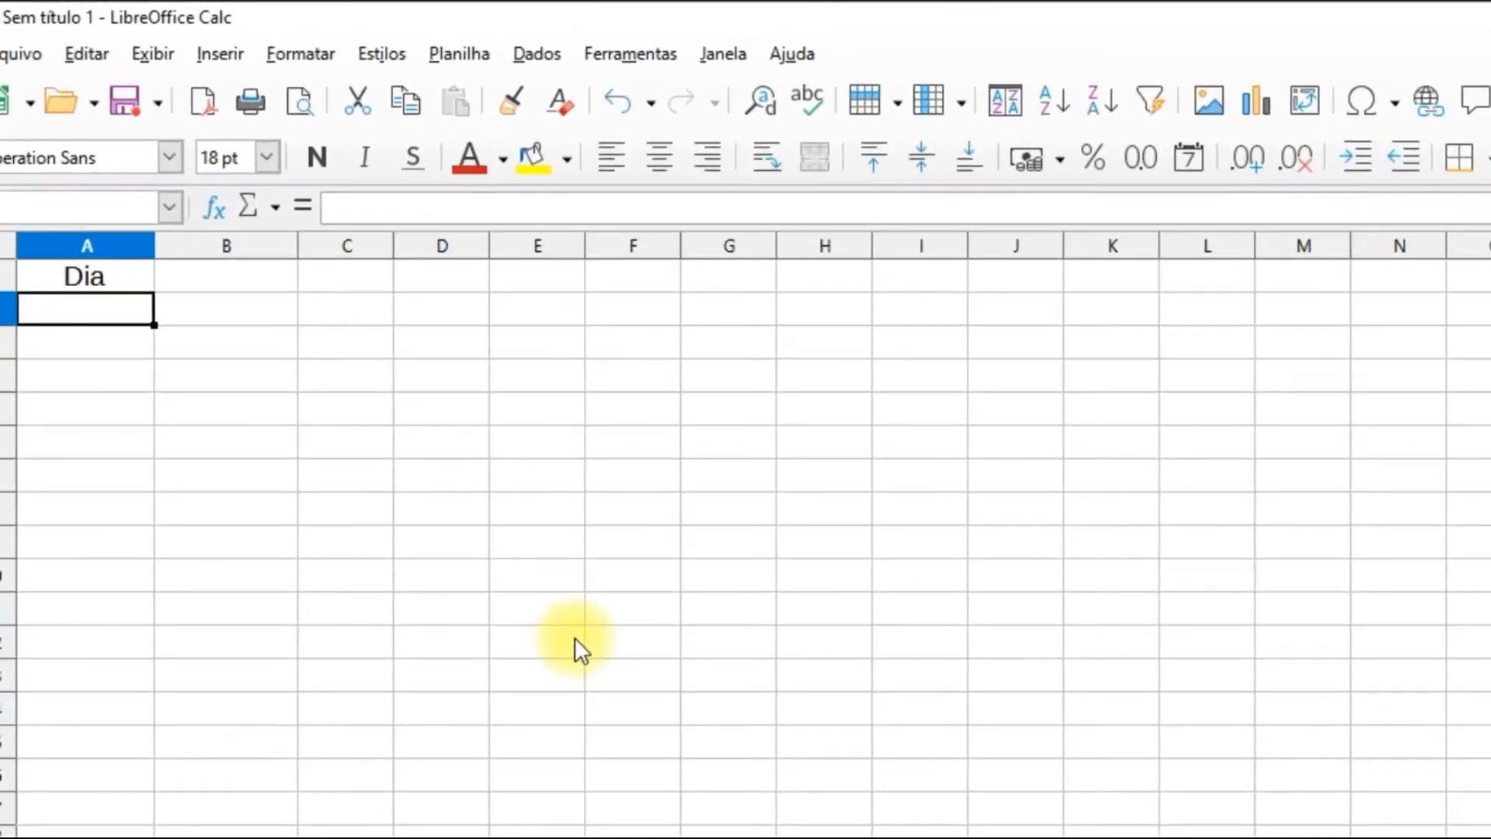
text(Segunda)
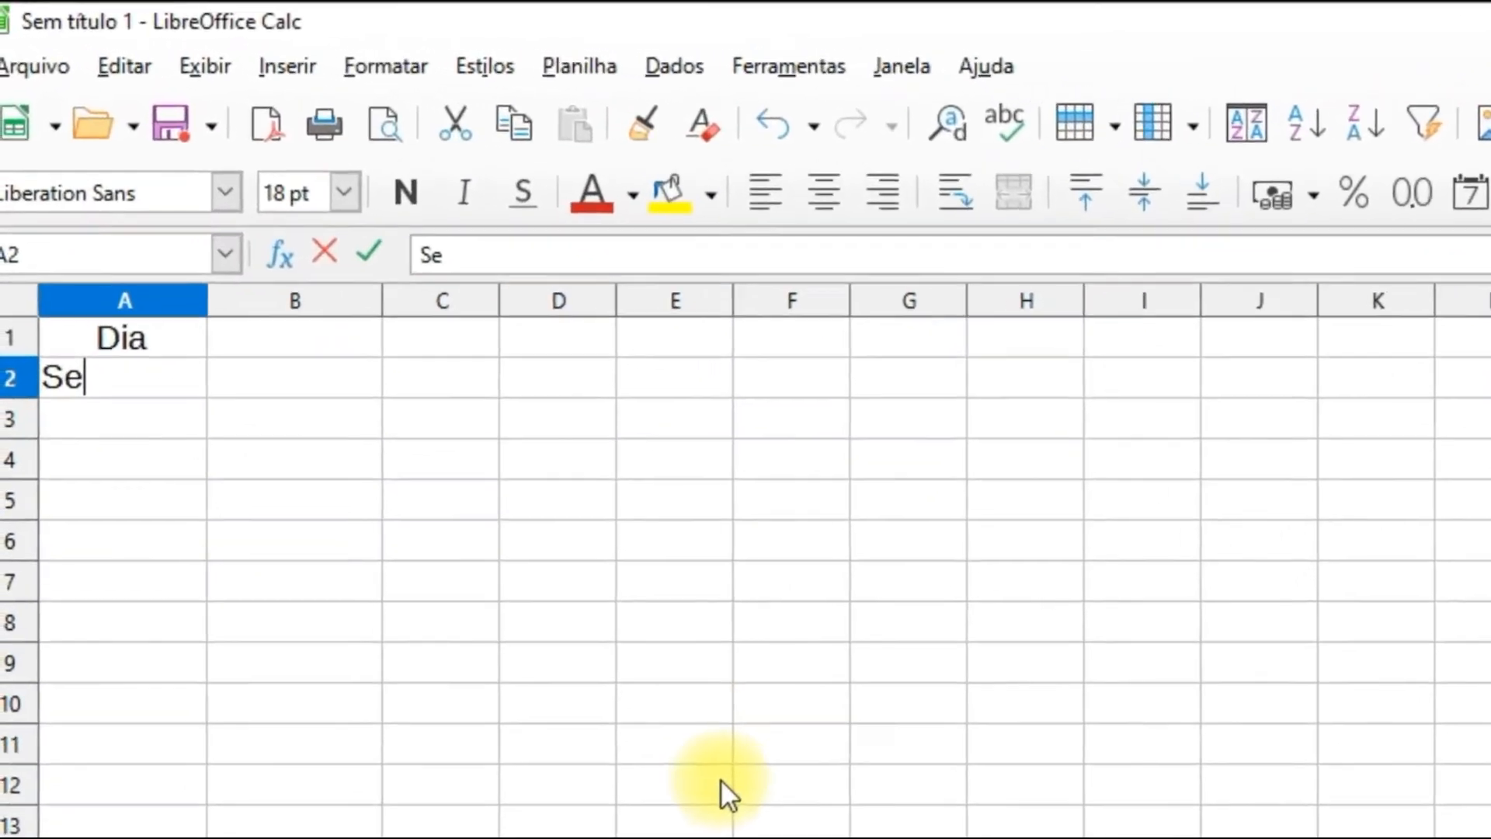
text(-feira)
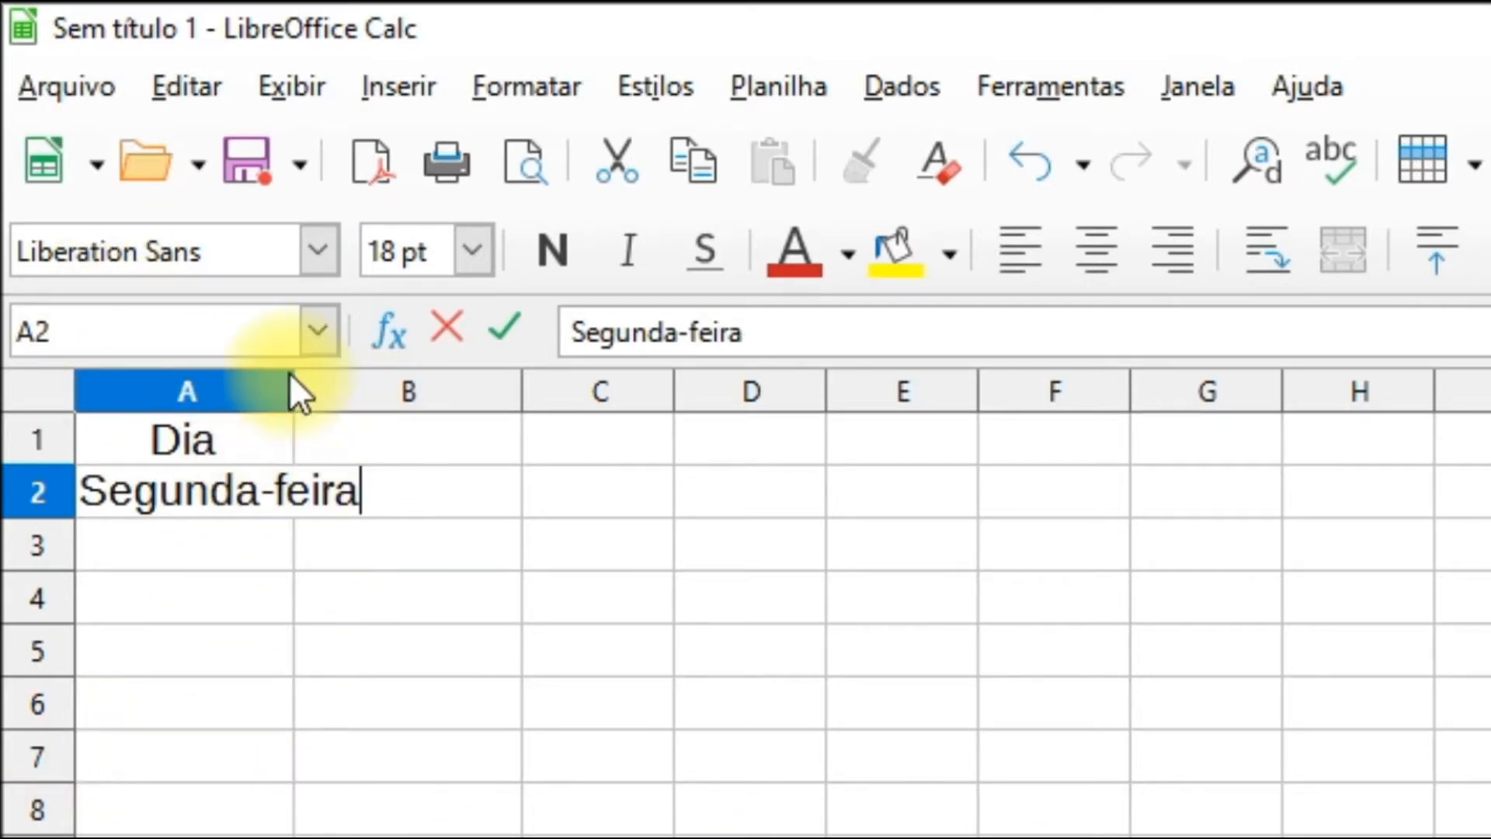
click(275, 441)
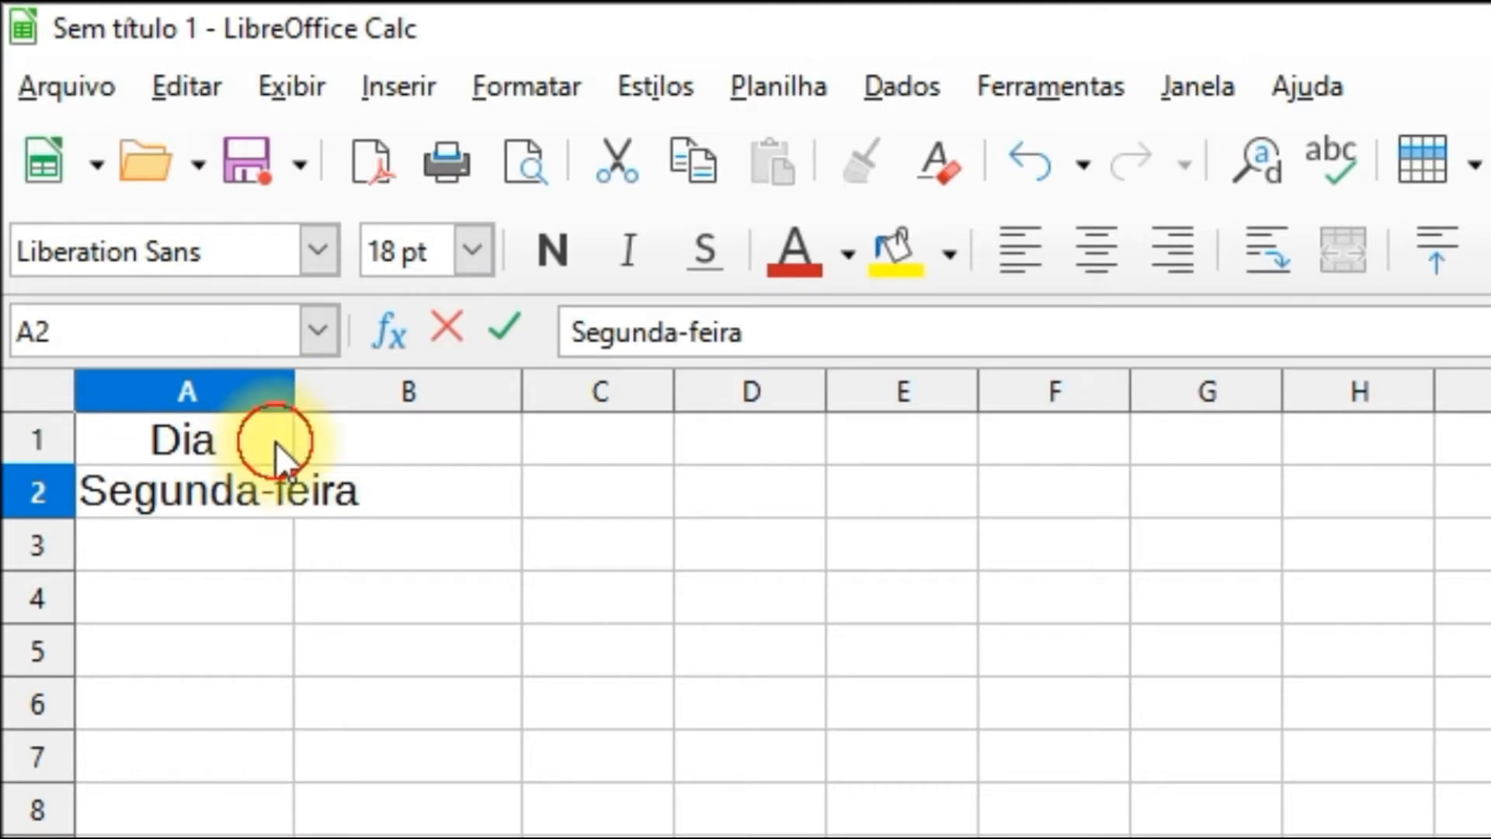
Step: Widen column A to fit the weekday name, and autofill the weekdays from A2 down to A8
drag(294, 389, 371, 383)
click(213, 495)
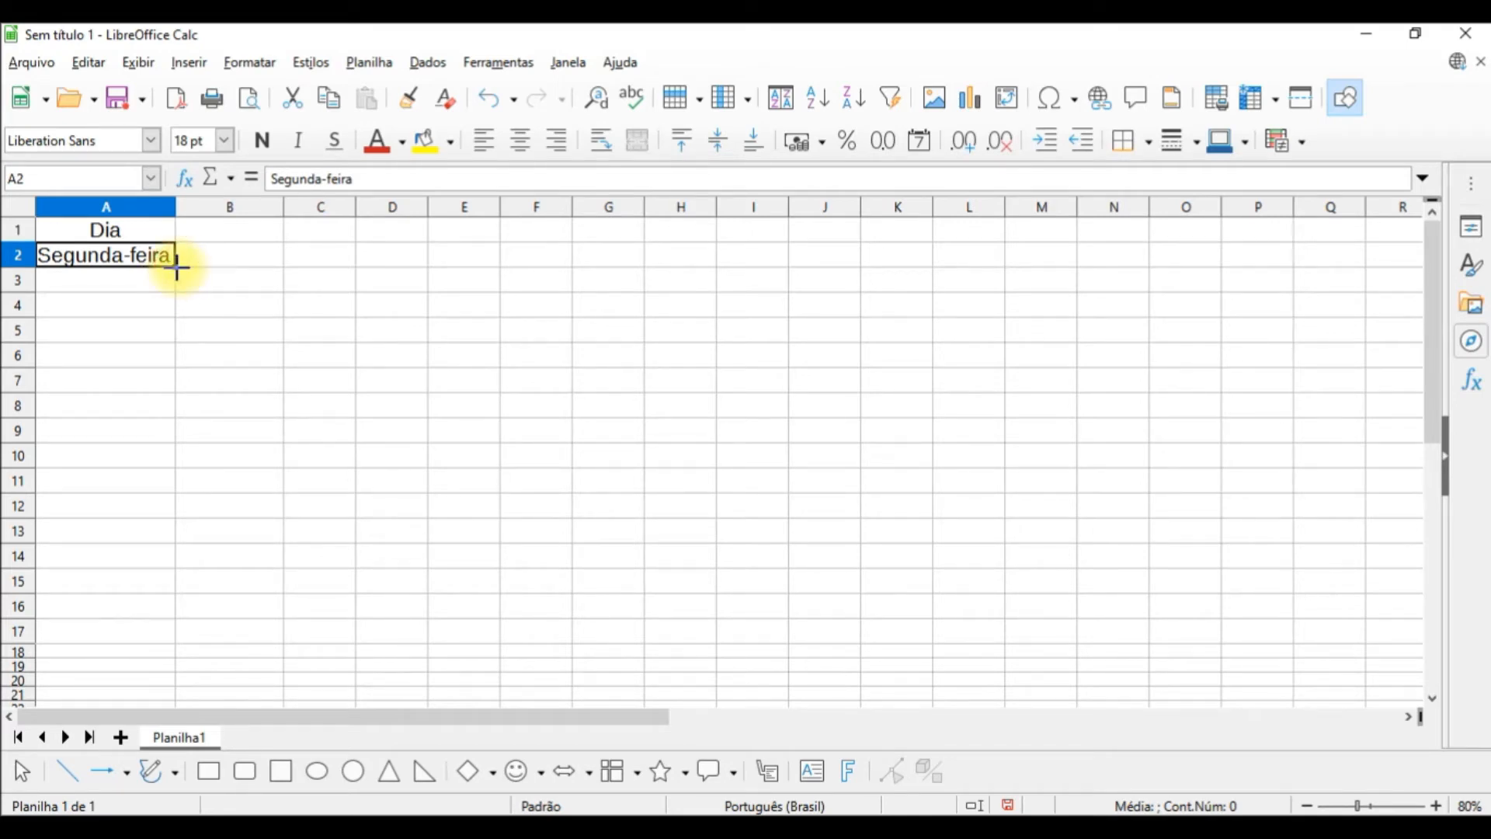
drag(176, 267, 173, 412)
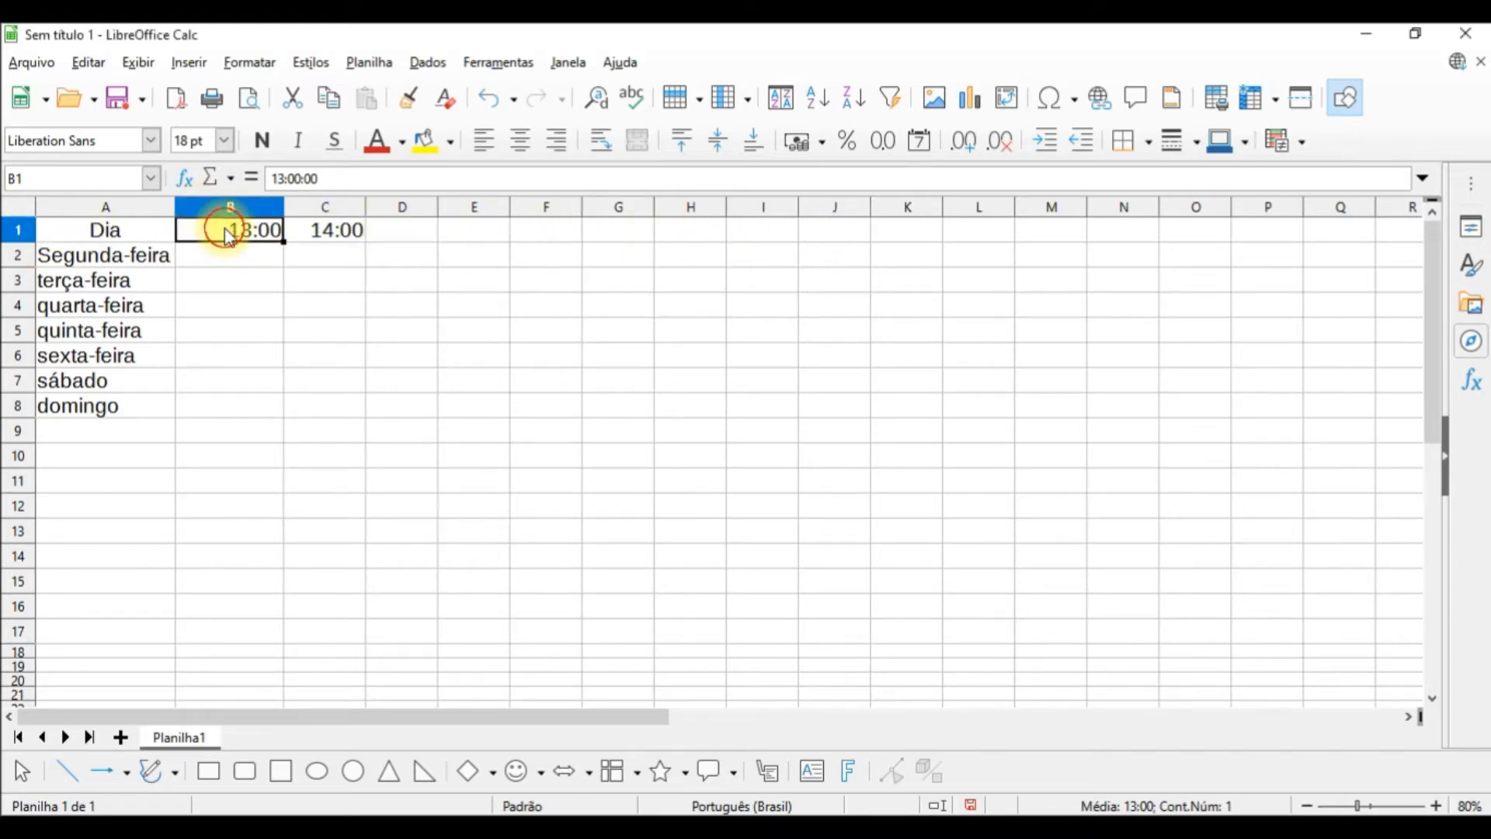
Step: Extend the hourly series in B1:C1 across row 1 to J1 with autofill, ending at 21:00
drag(223, 233, 319, 235)
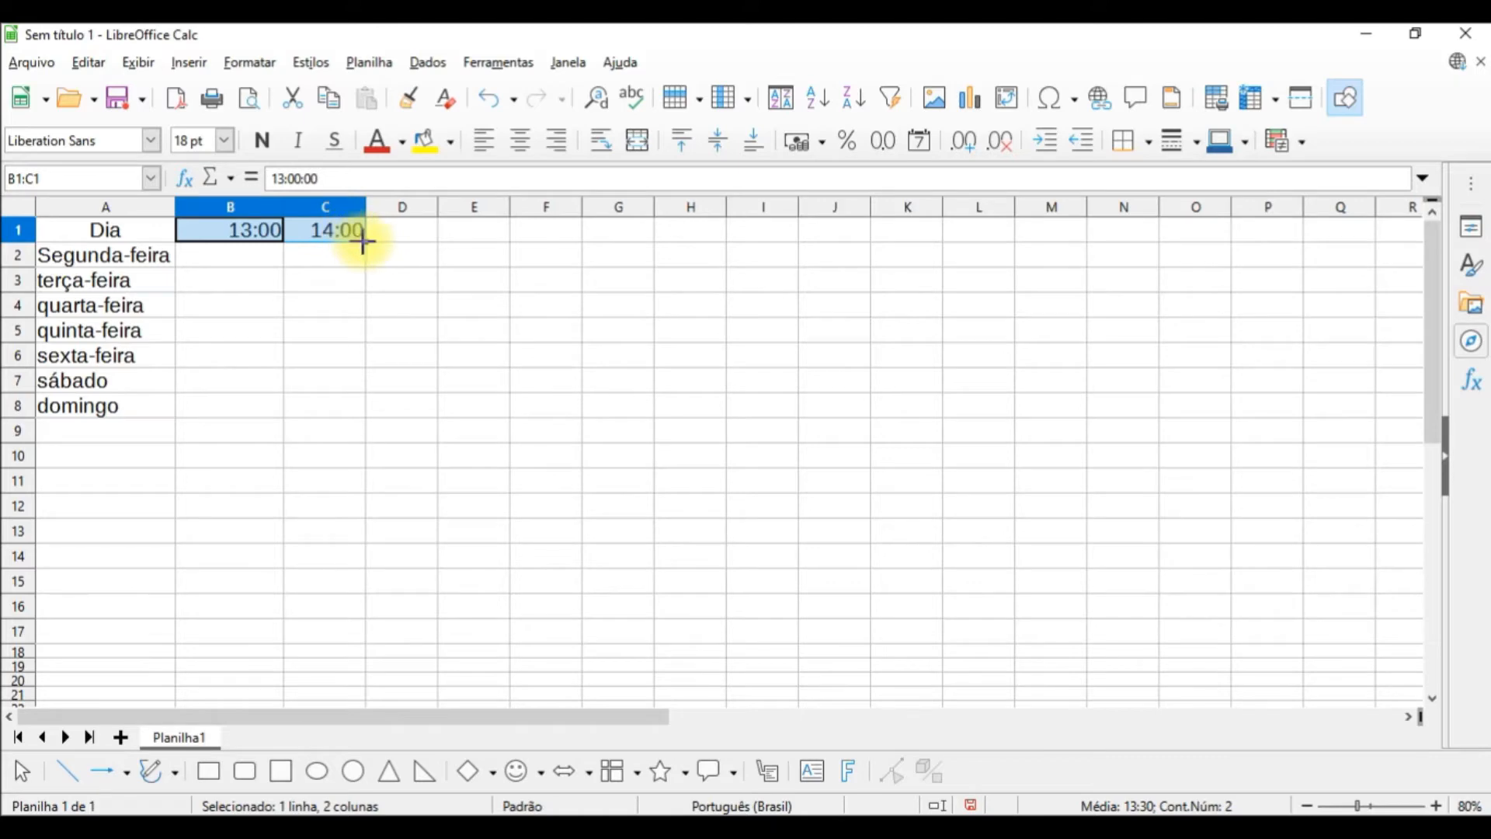
drag(363, 241, 852, 249)
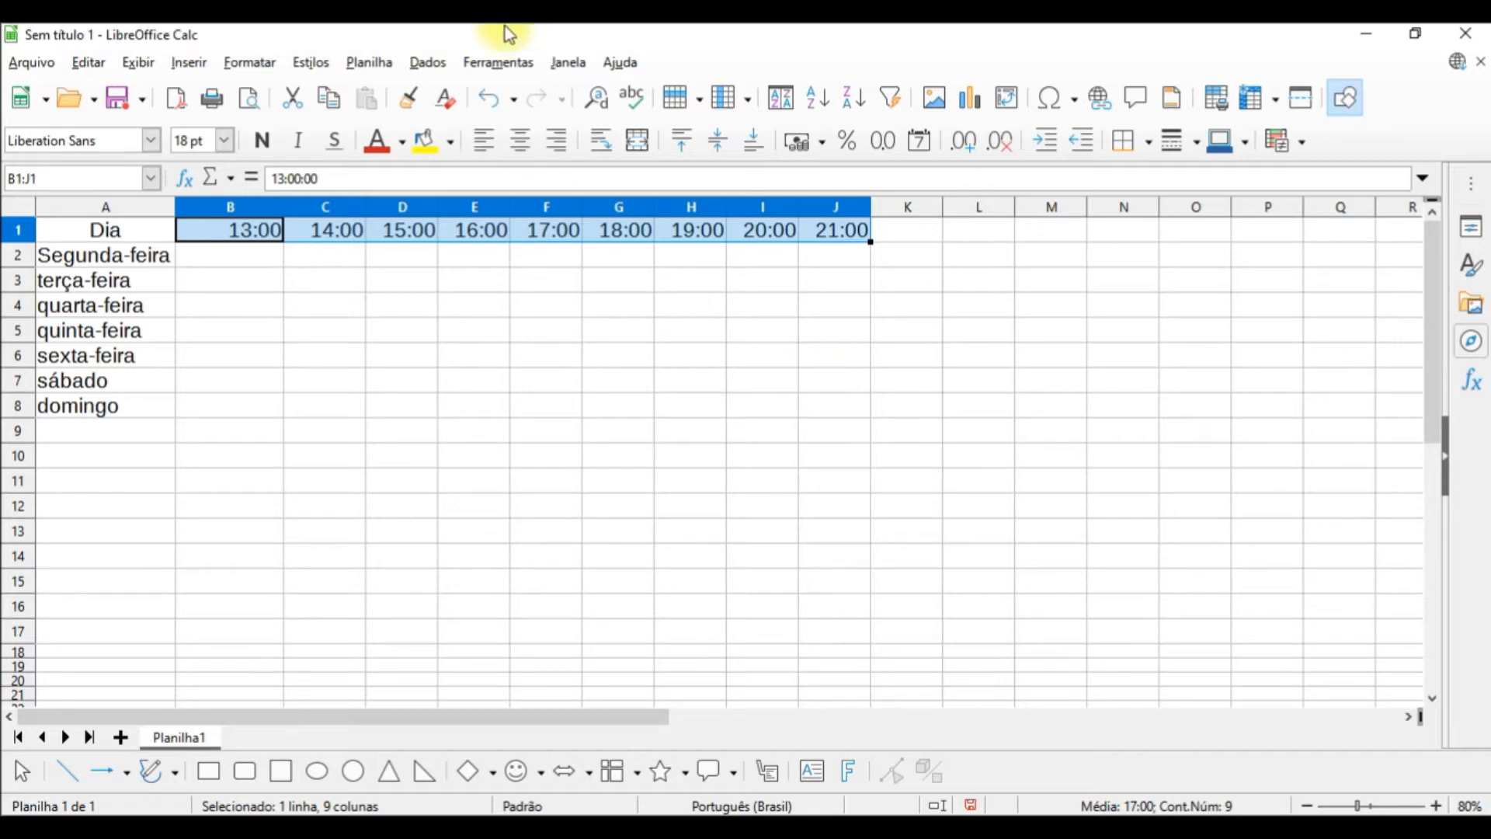
Step: Change the hour in cell C1 to 15:00 and select the hour headings in row 1
click(338, 235)
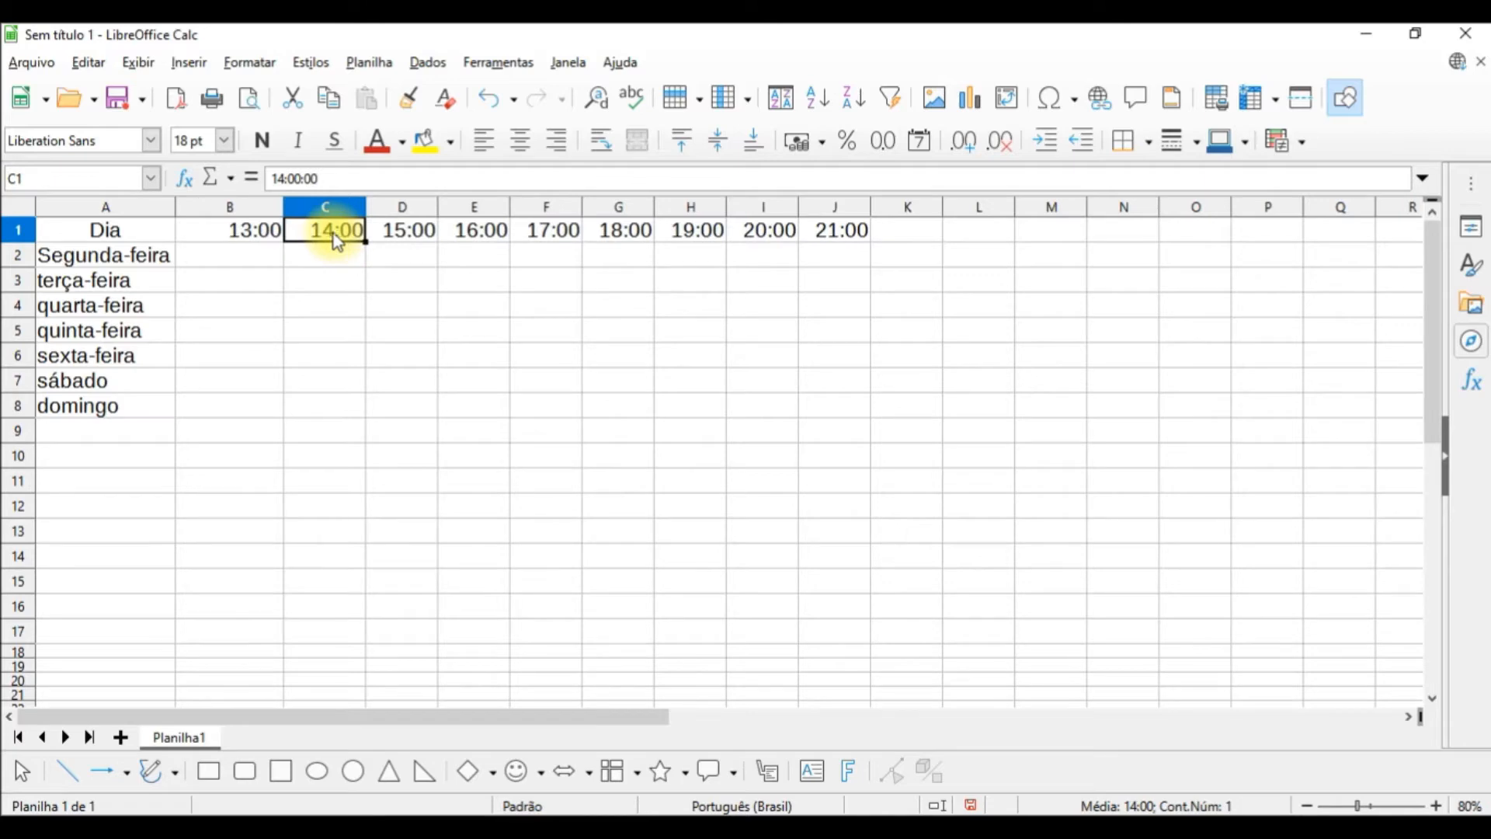
text(15:)
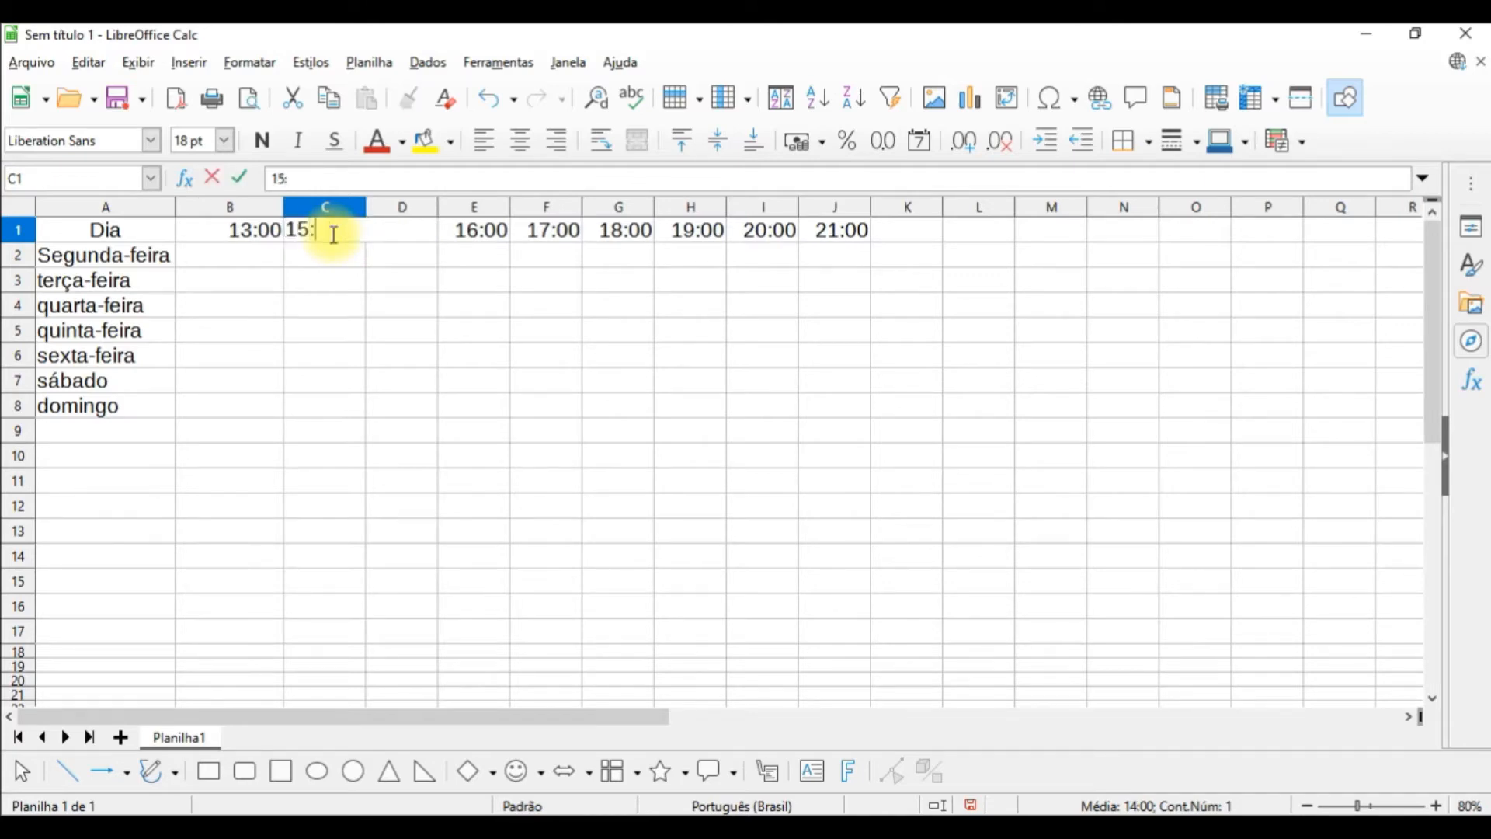
text(00)
key(Return)
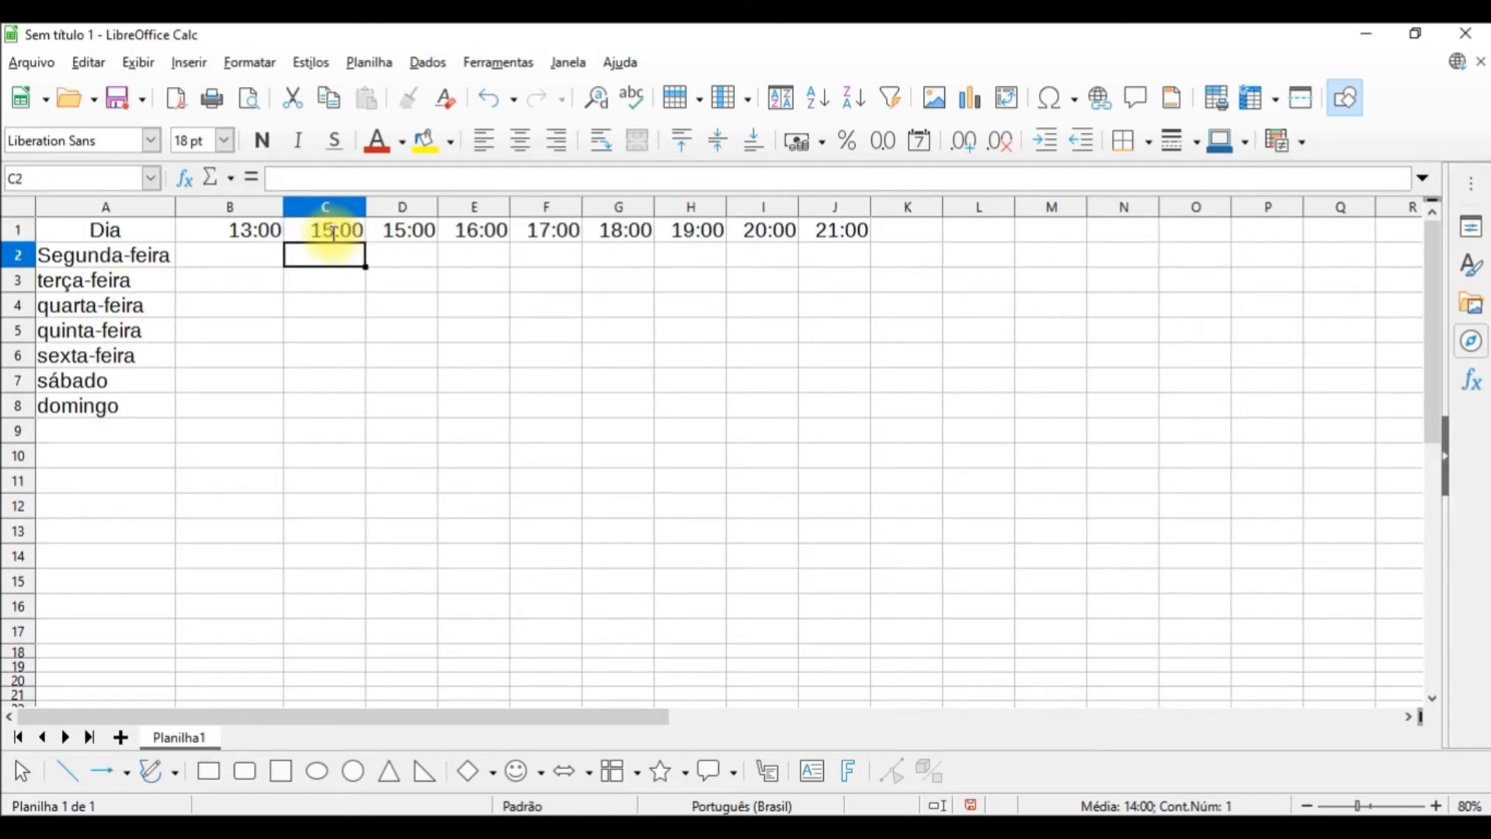
drag(253, 237, 879, 230)
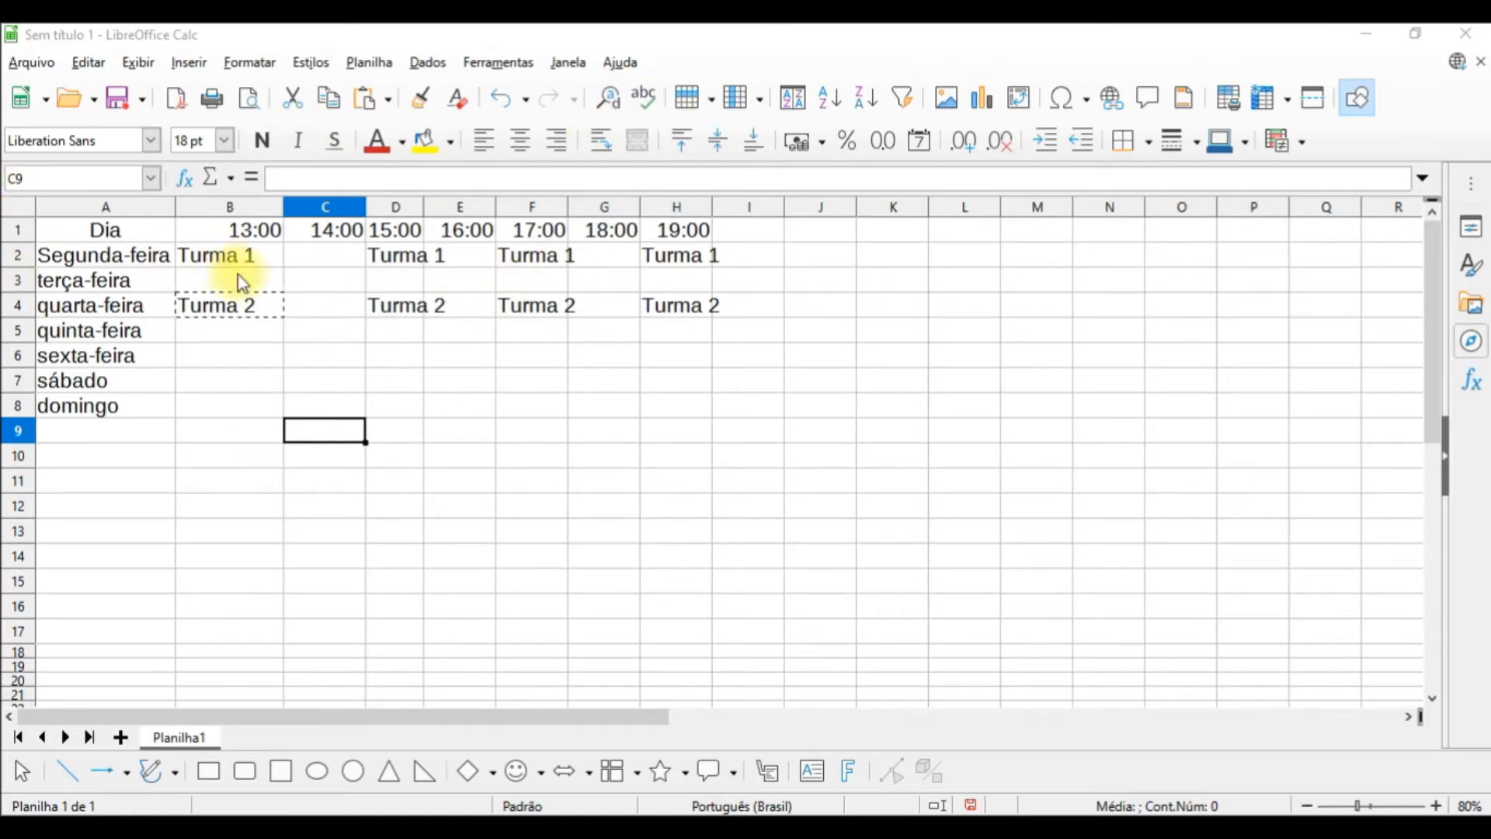
Step: Apply the optimal column width with 0,2 cm added to the timetable range A1:H8
double_click(448, 389)
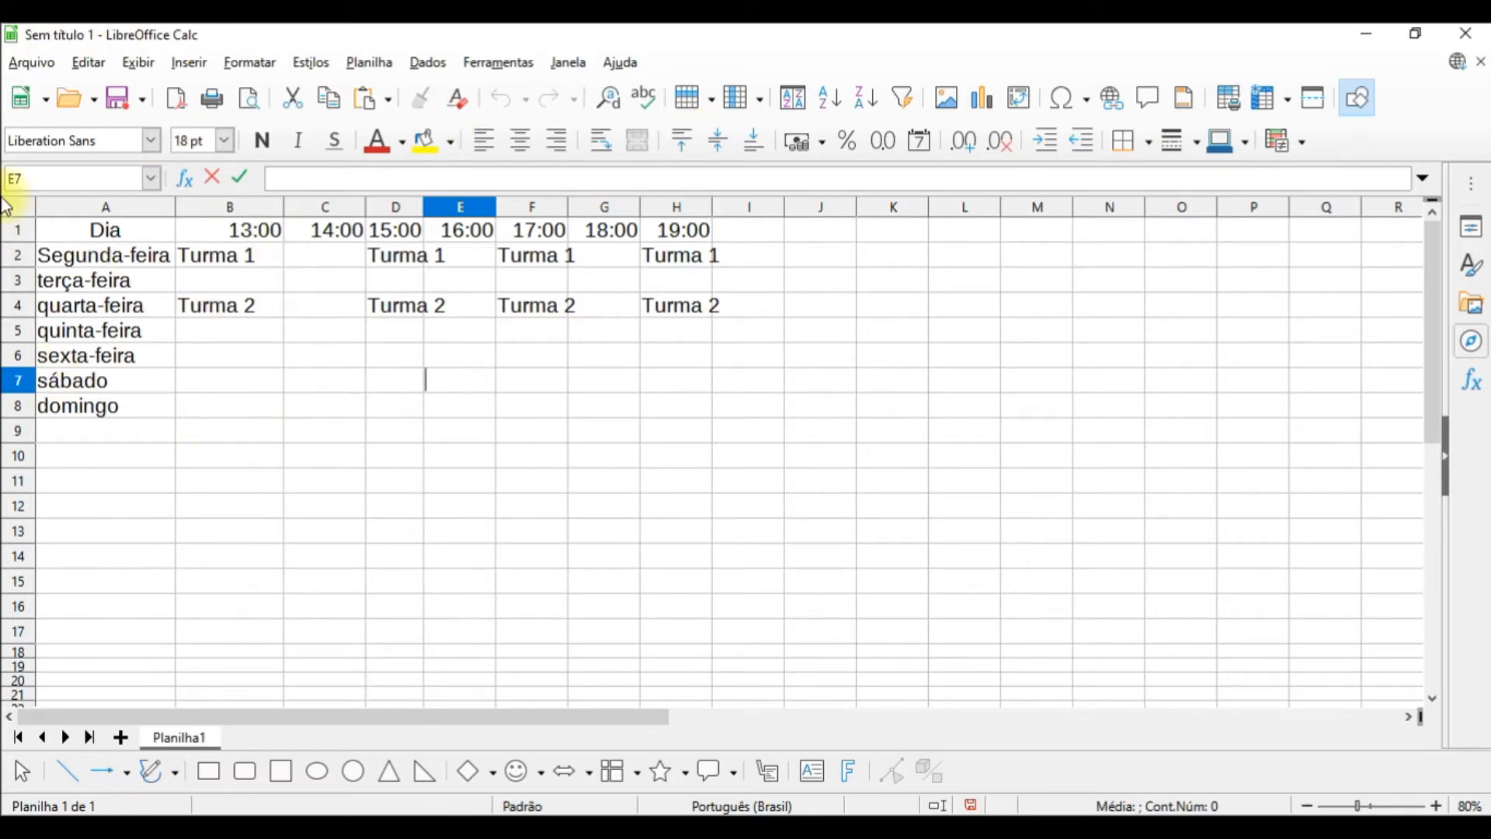
drag(133, 235, 693, 407)
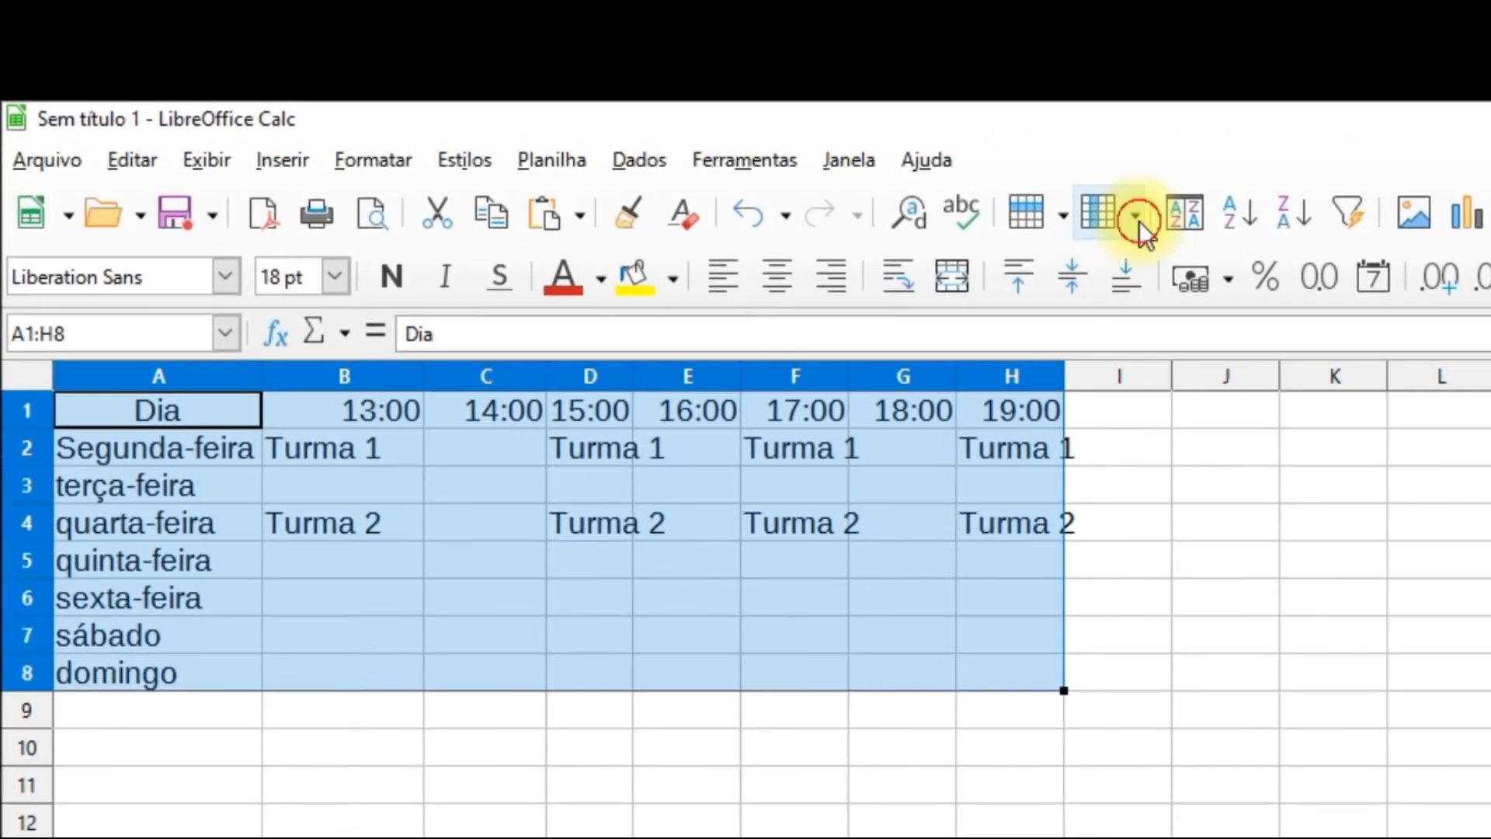
click(907, 149)
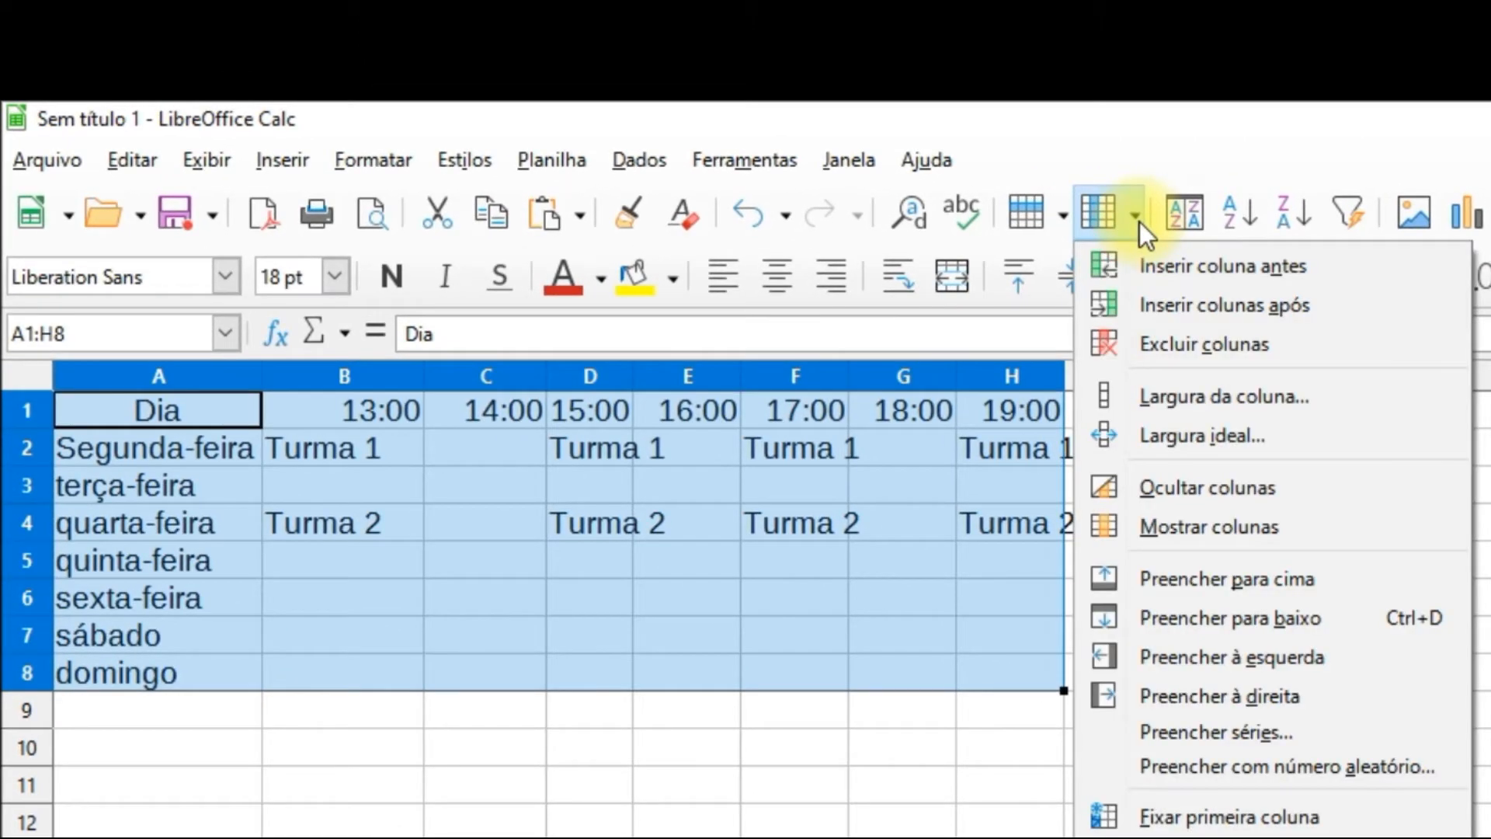
click(1167, 437)
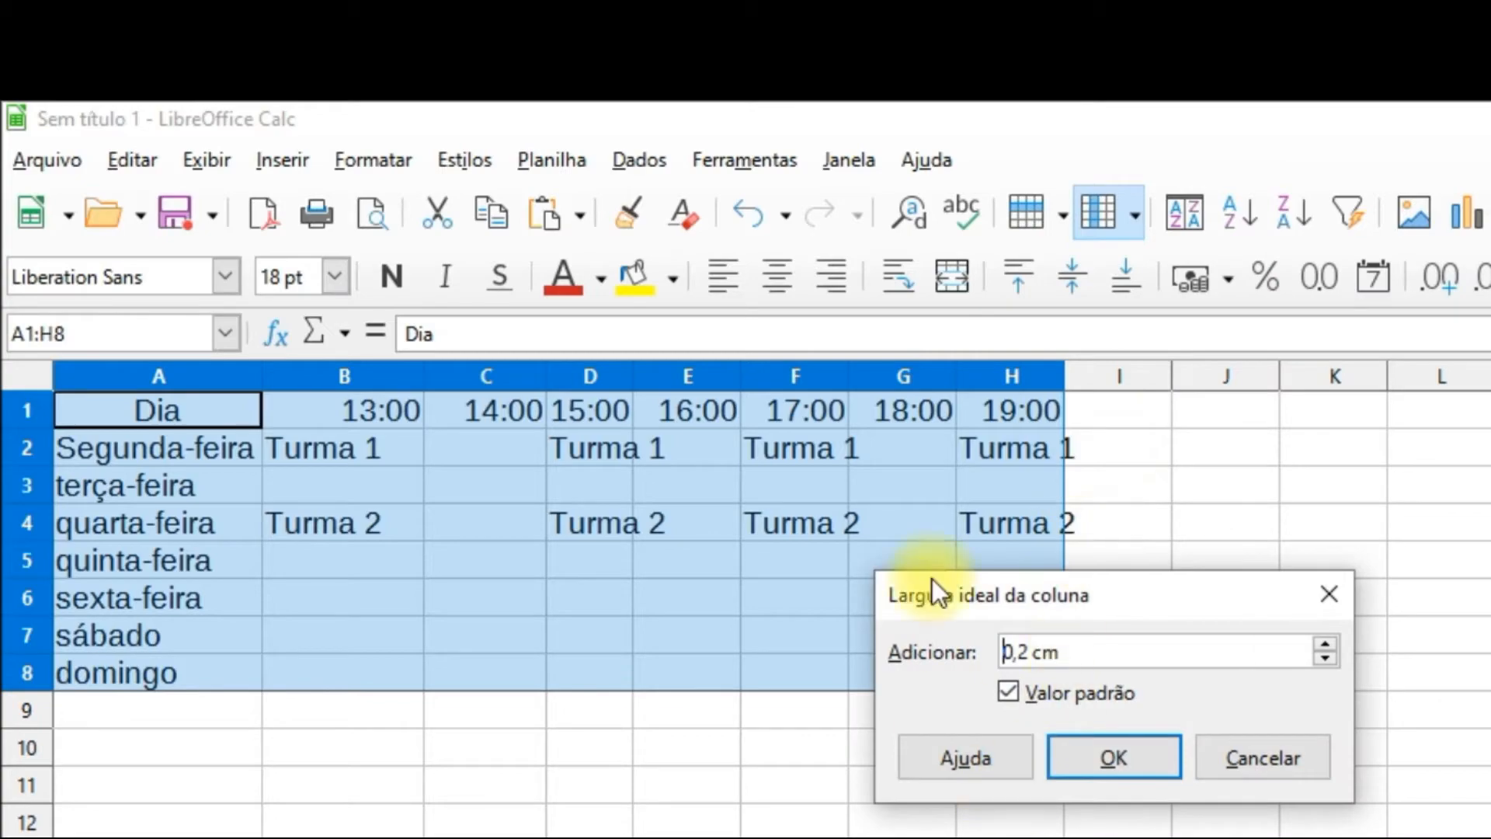
click(1101, 767)
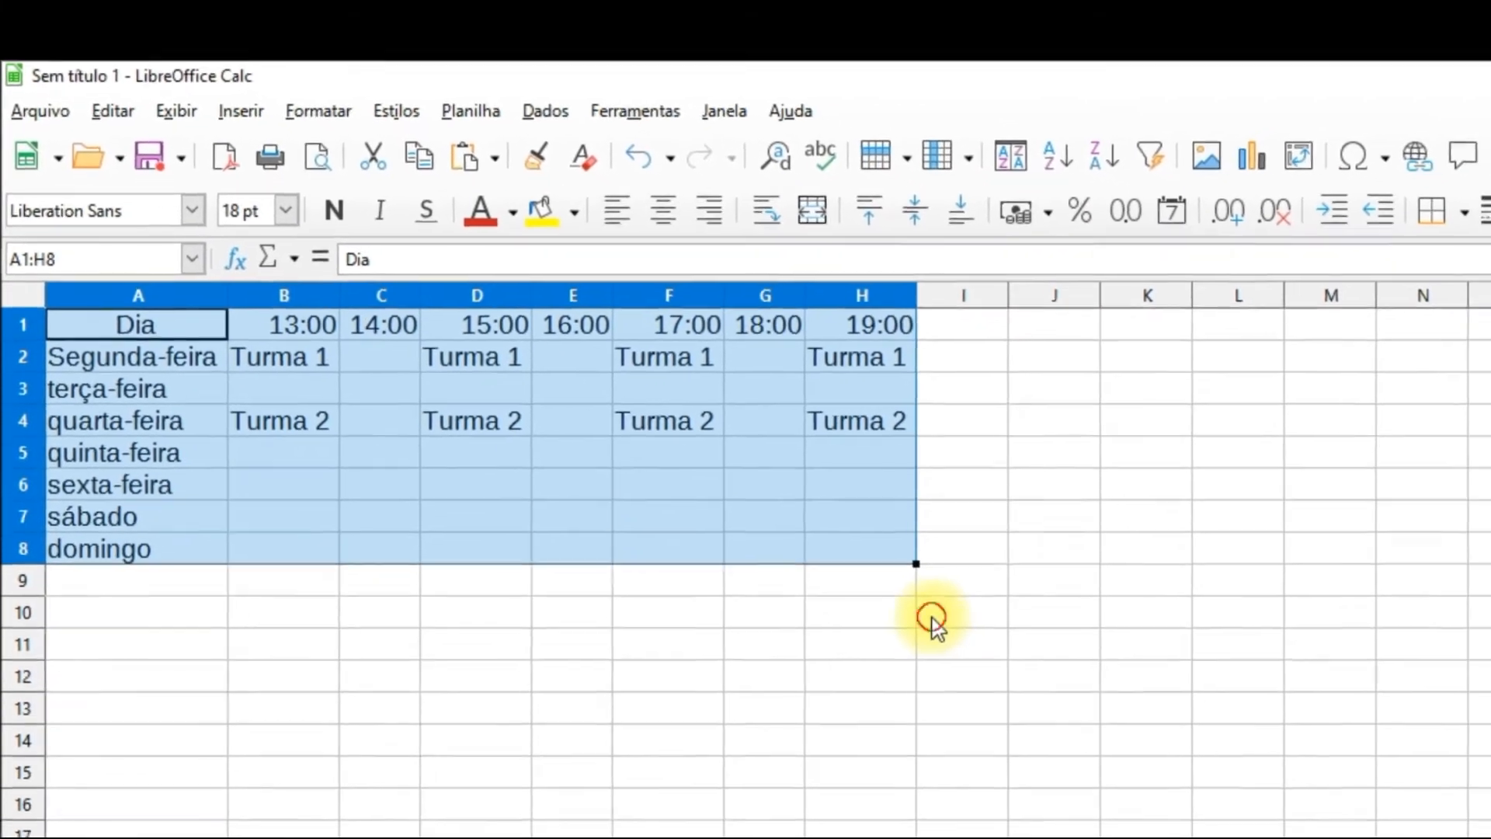
click(1087, 747)
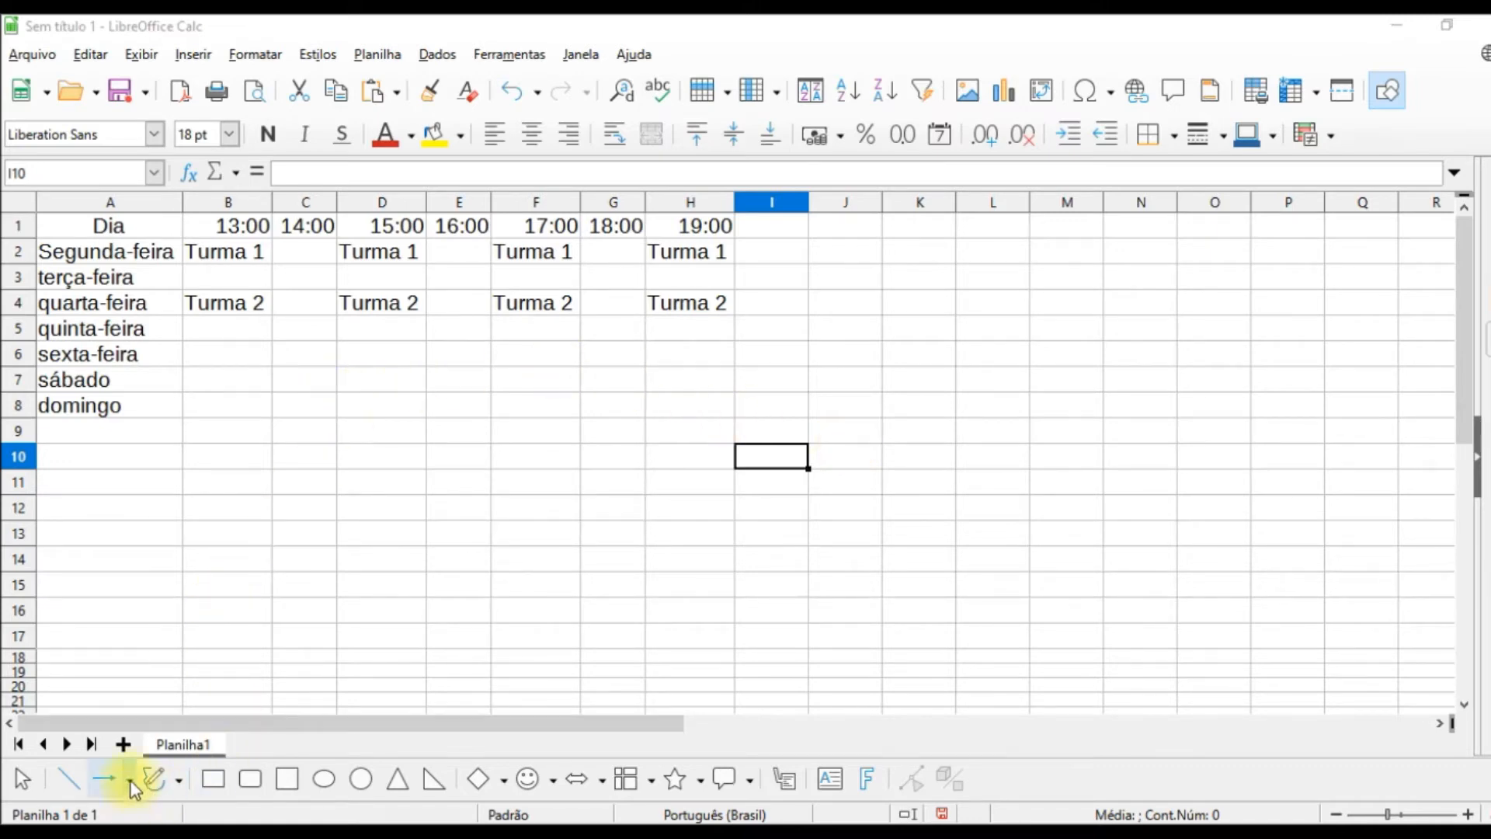
Step: Add a new sheet and set the font size of cells A1:G15 to 22 pt
click(123, 744)
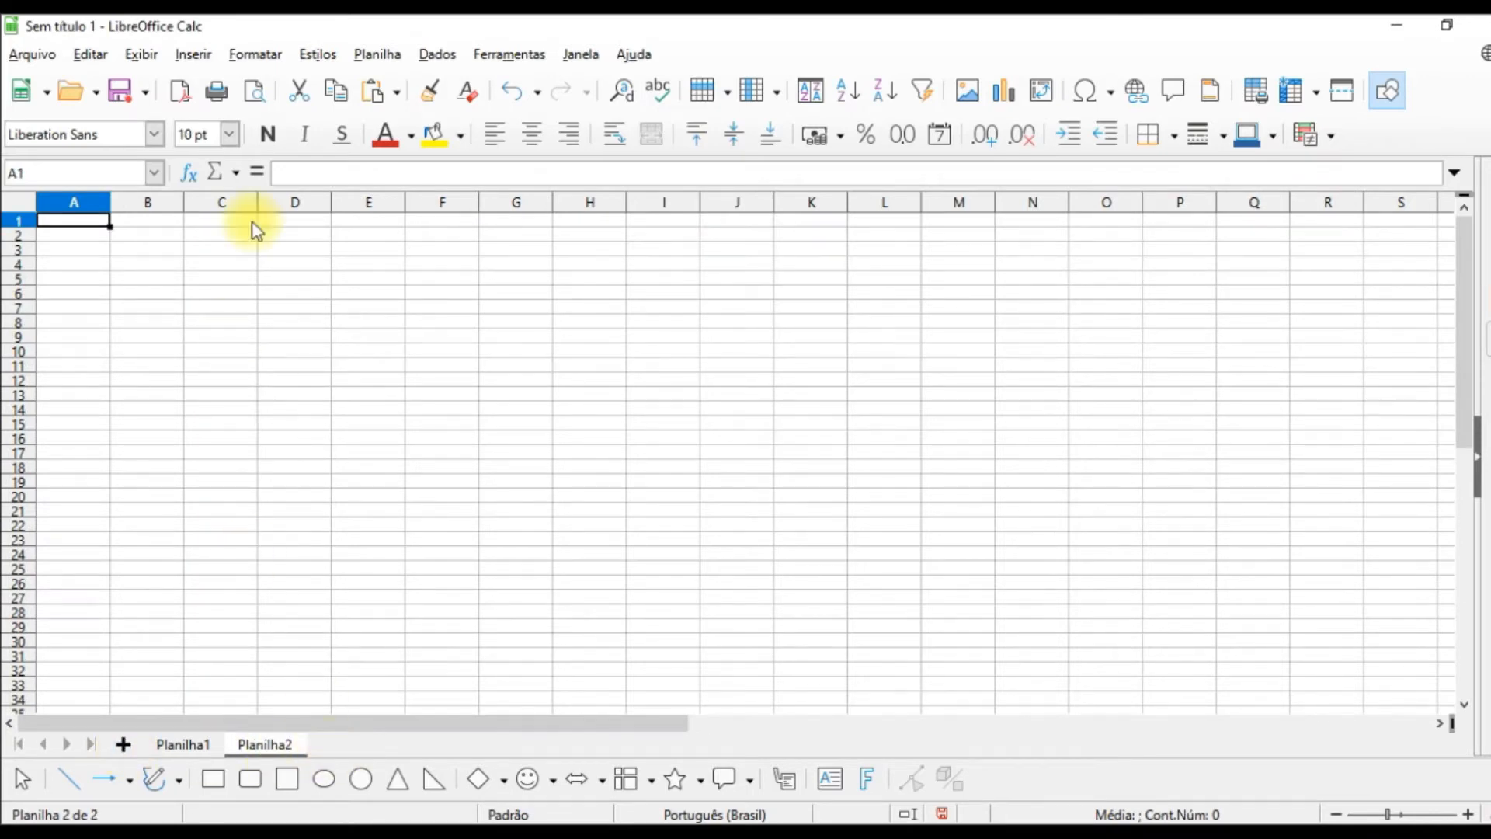
drag(86, 222, 500, 429)
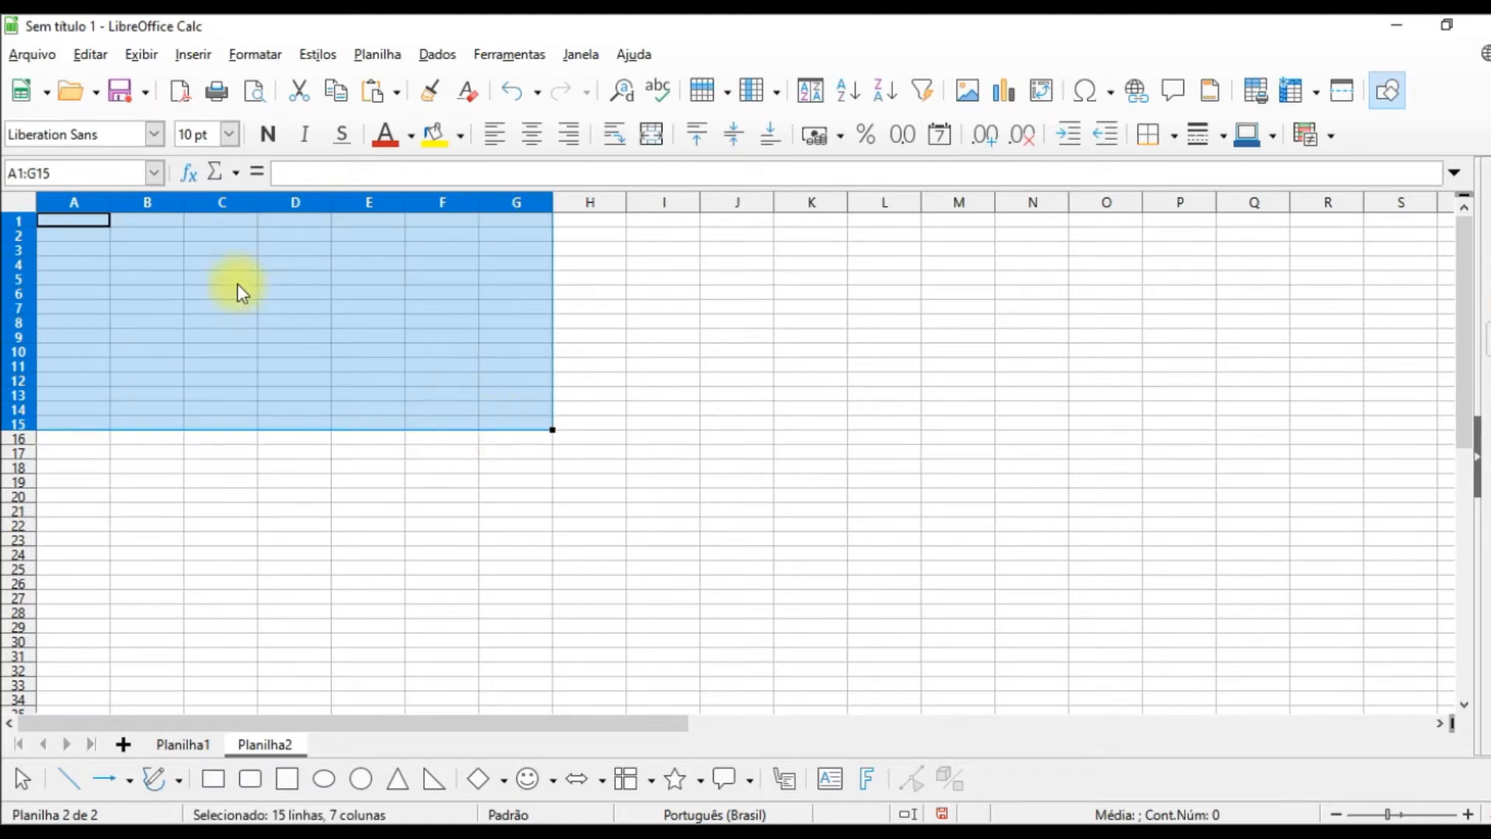
click(231, 134)
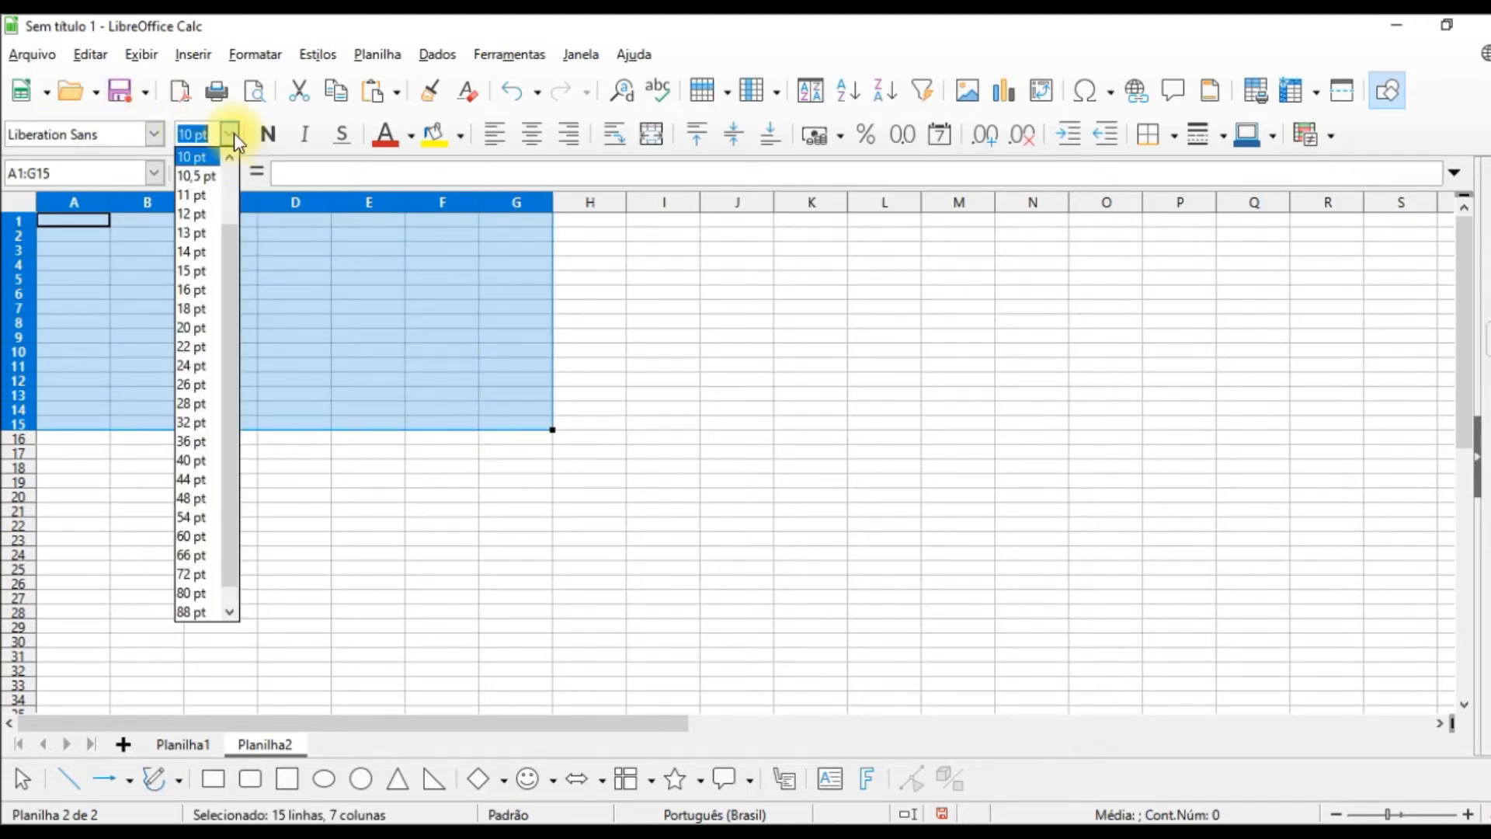
click(191, 346)
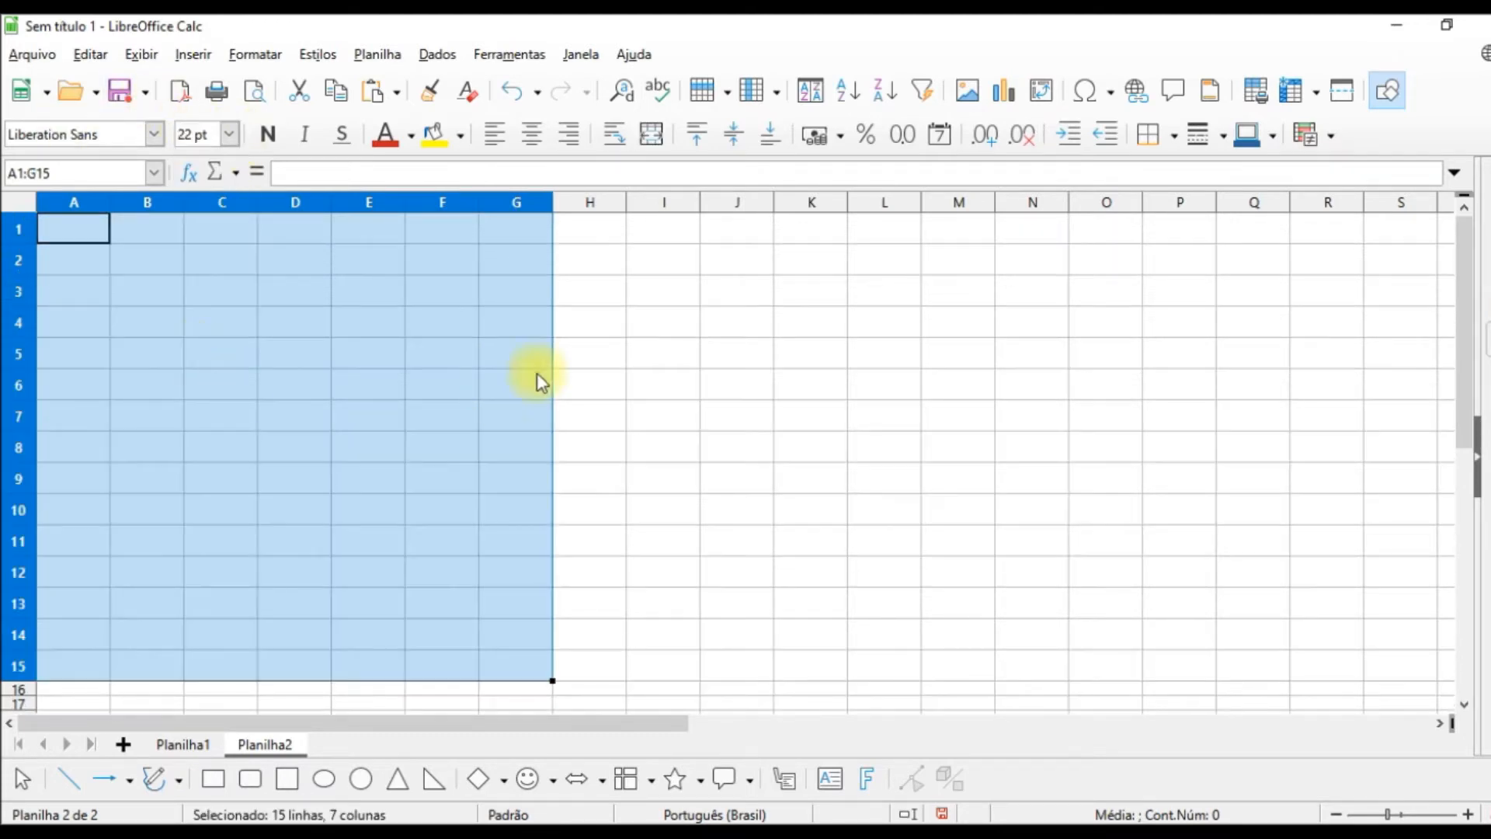
Step: Enter "Janeiro" in cell A1 of the new sheet
click(79, 225)
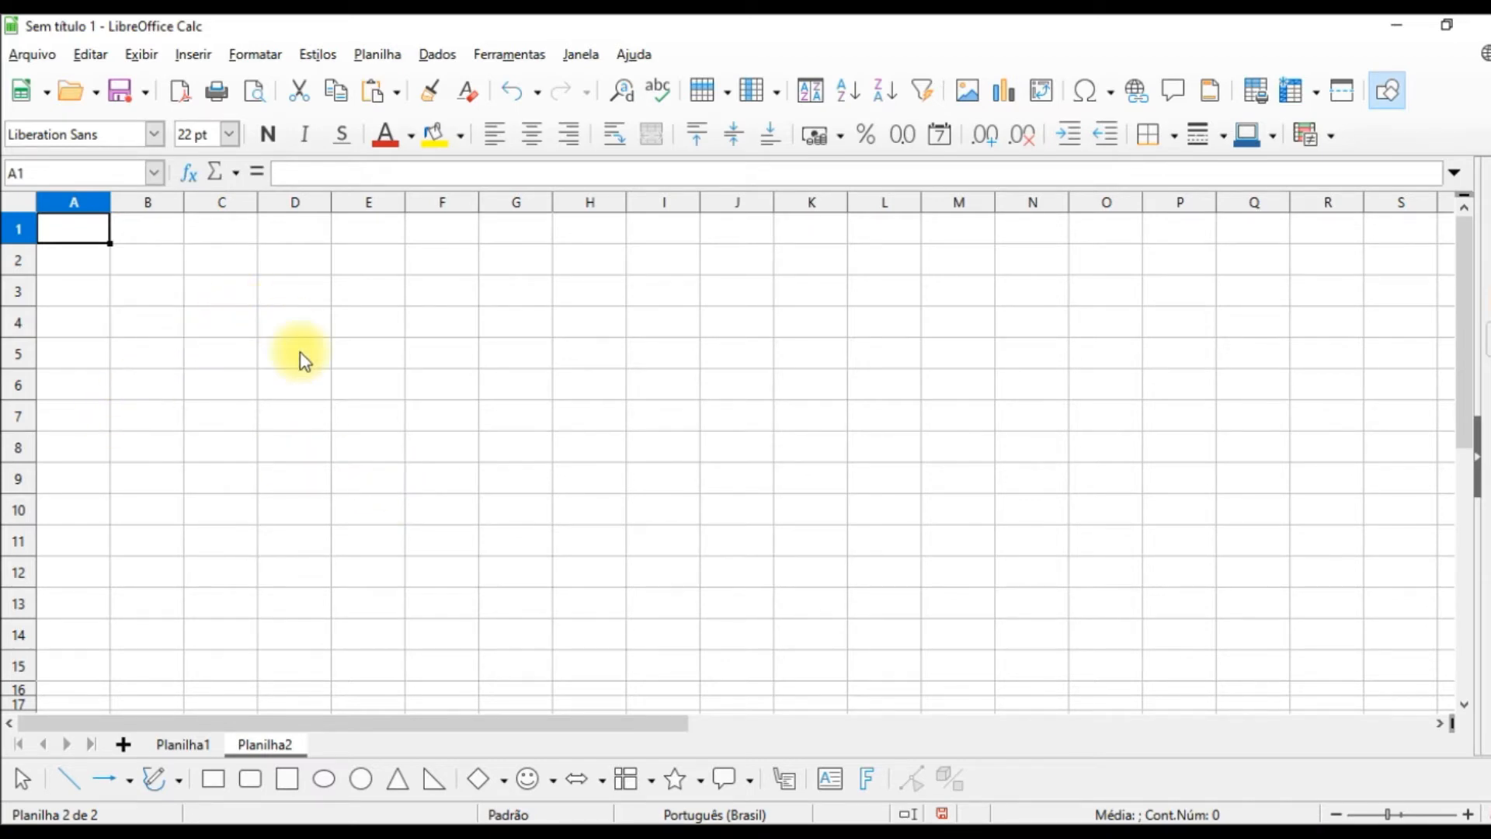
text(Ja)
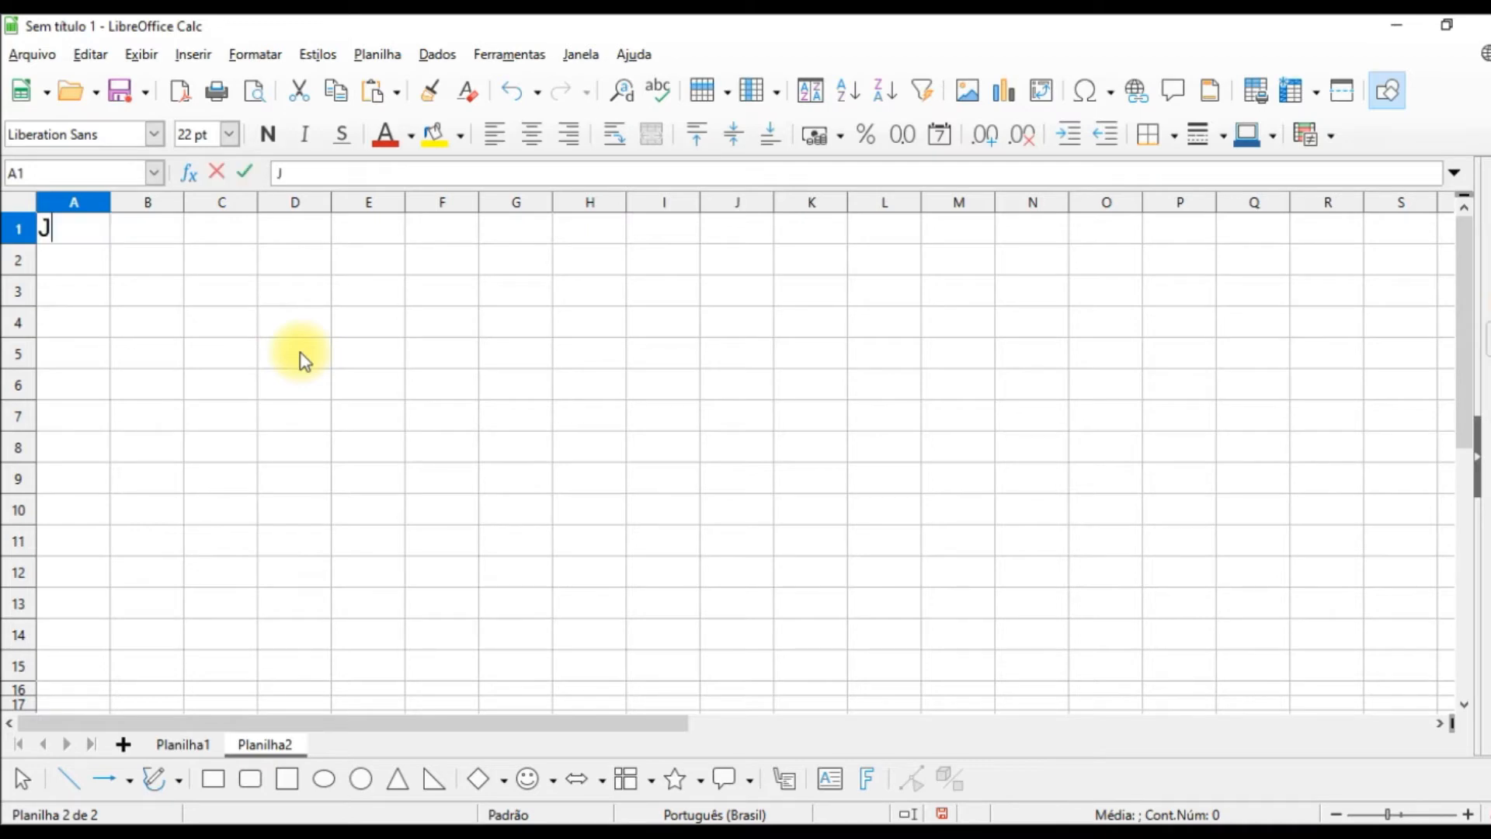
text(neiro)
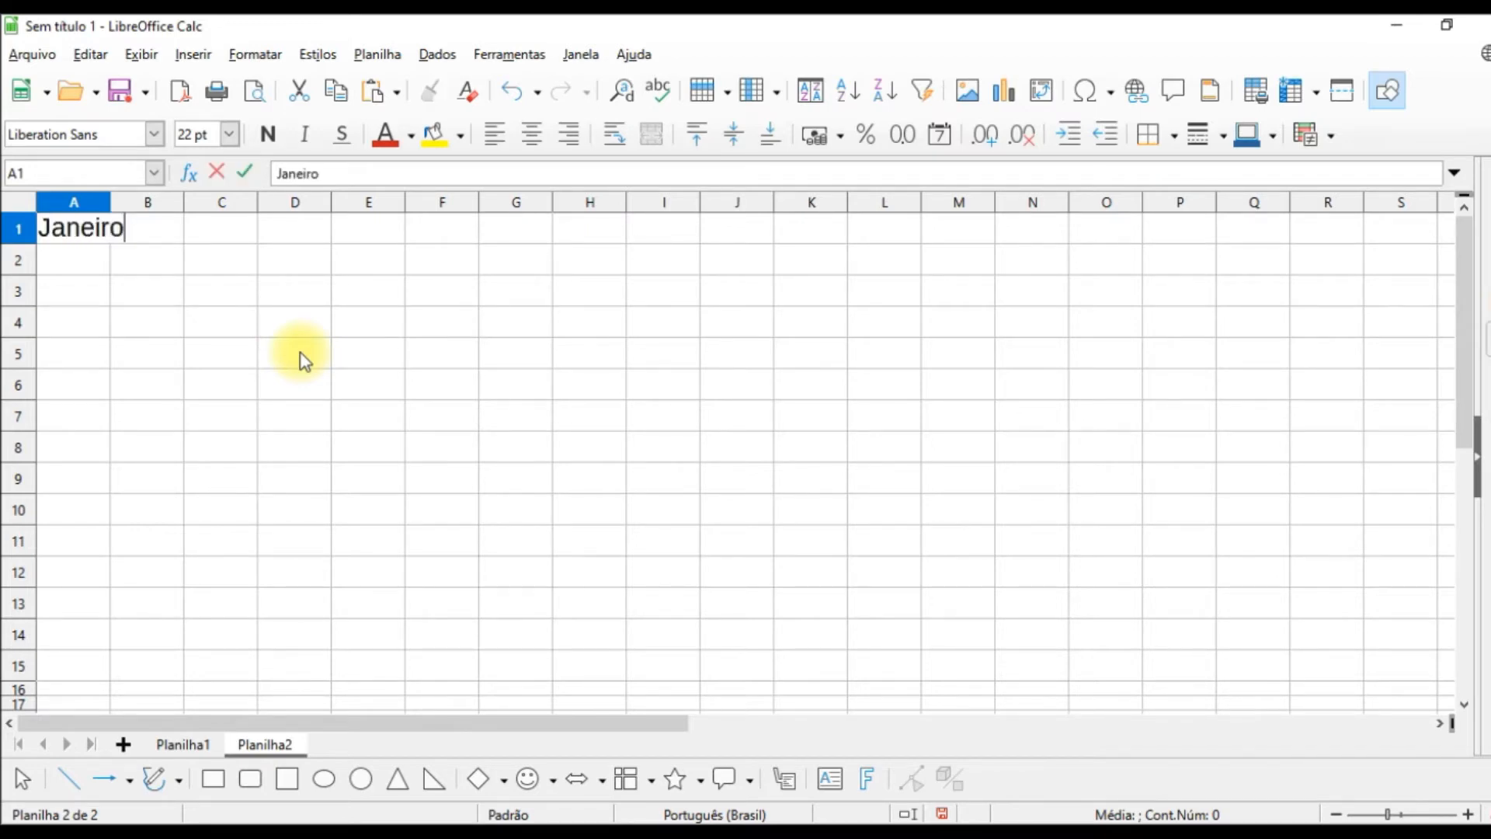
key(Return)
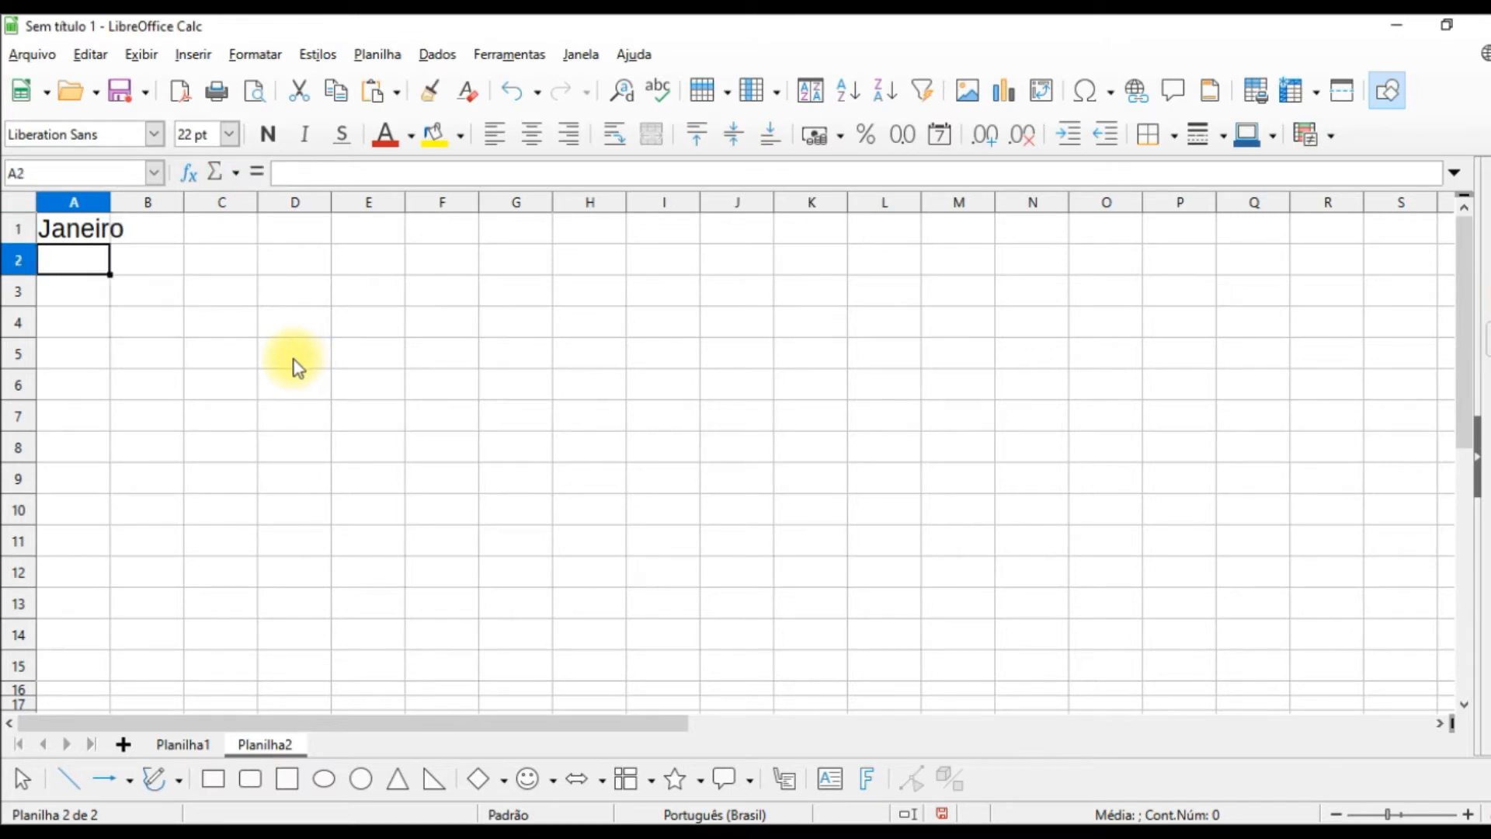
Step: Autofill the months from A1 down to A12 and widen column A to fit the names
click(80, 239)
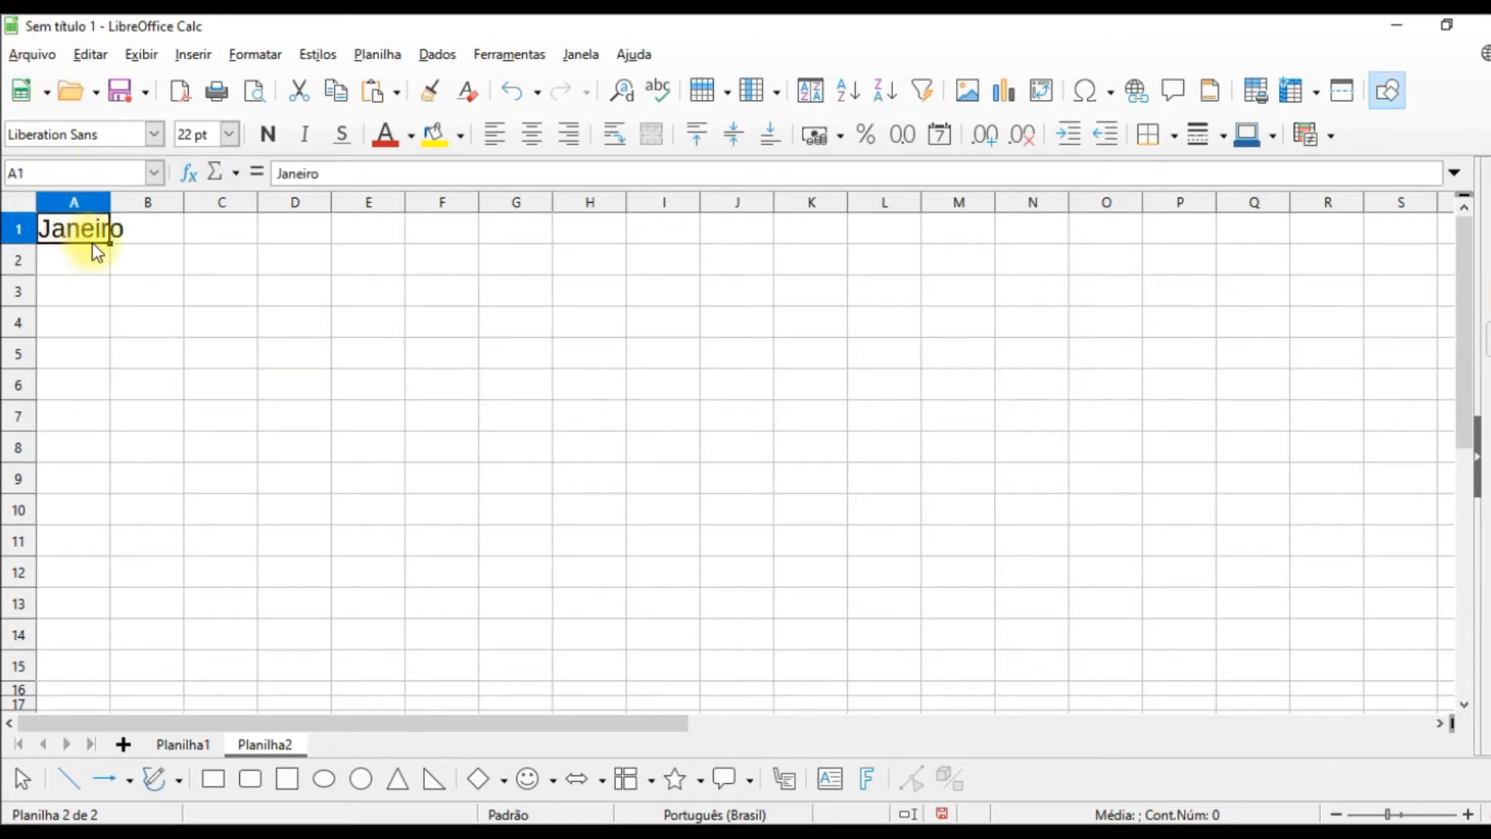
drag(109, 242, 114, 579)
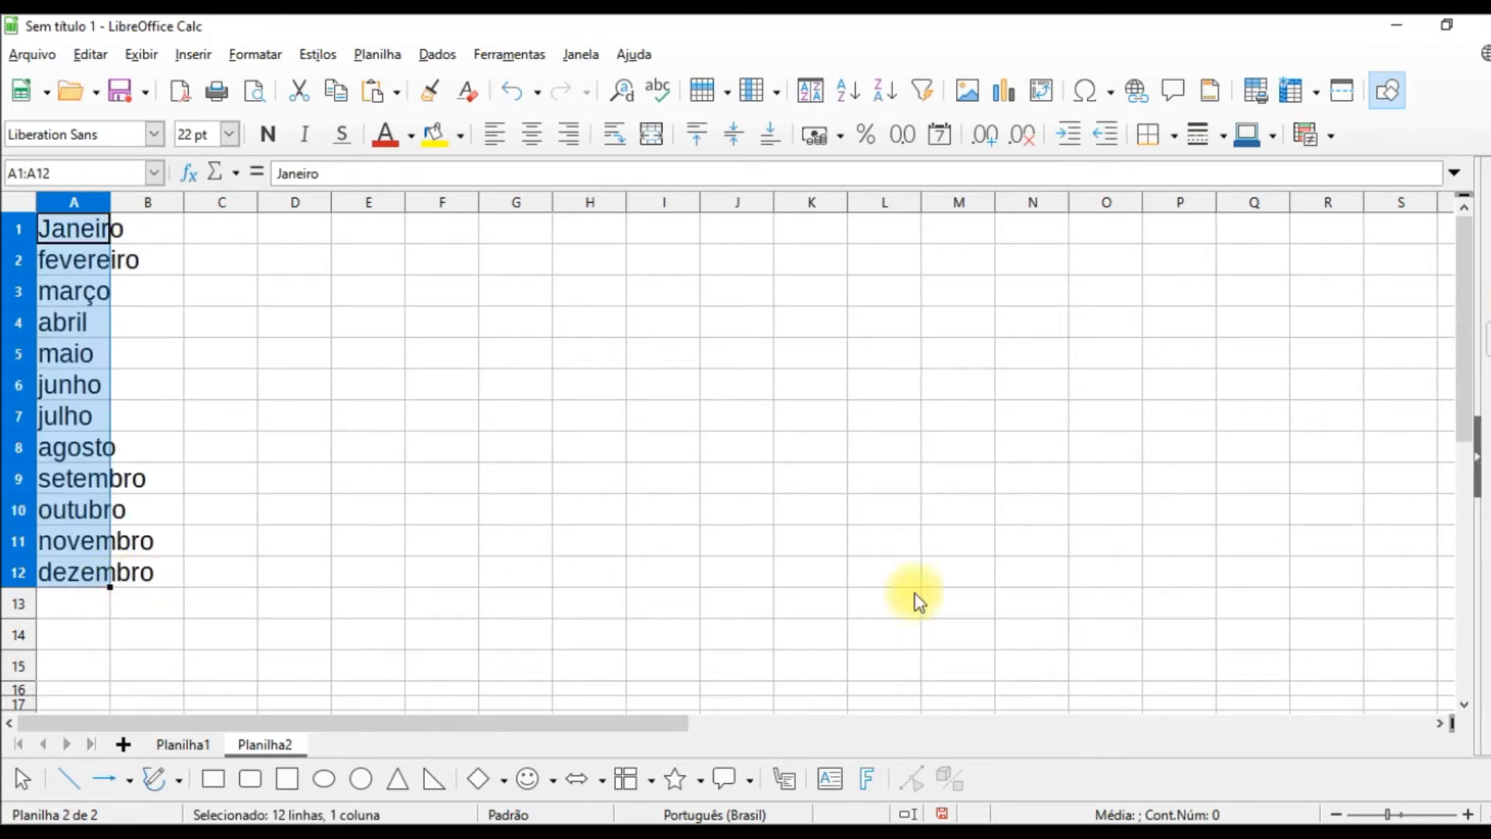
drag(110, 201, 244, 206)
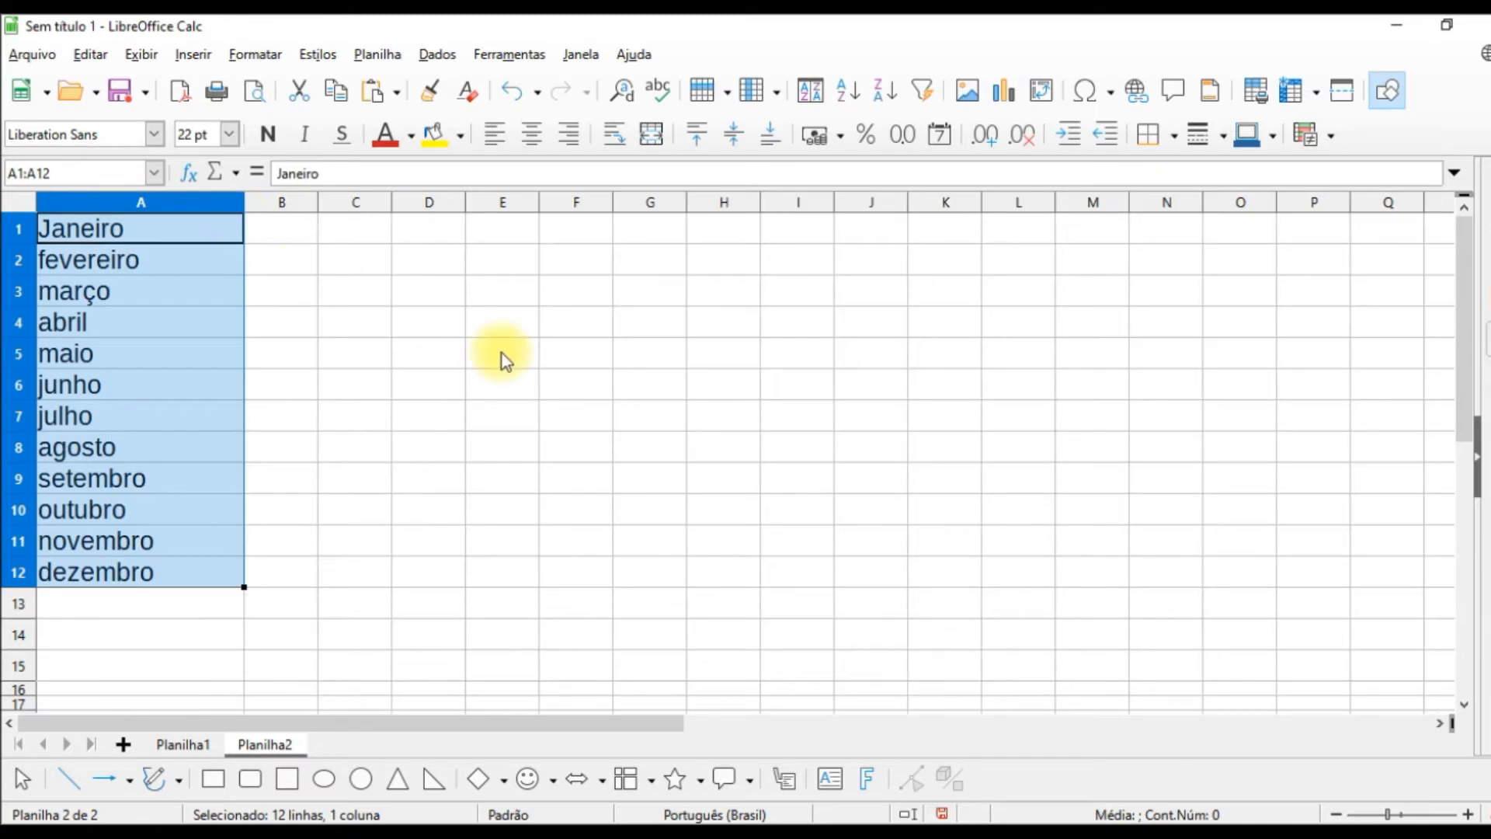
click(502, 354)
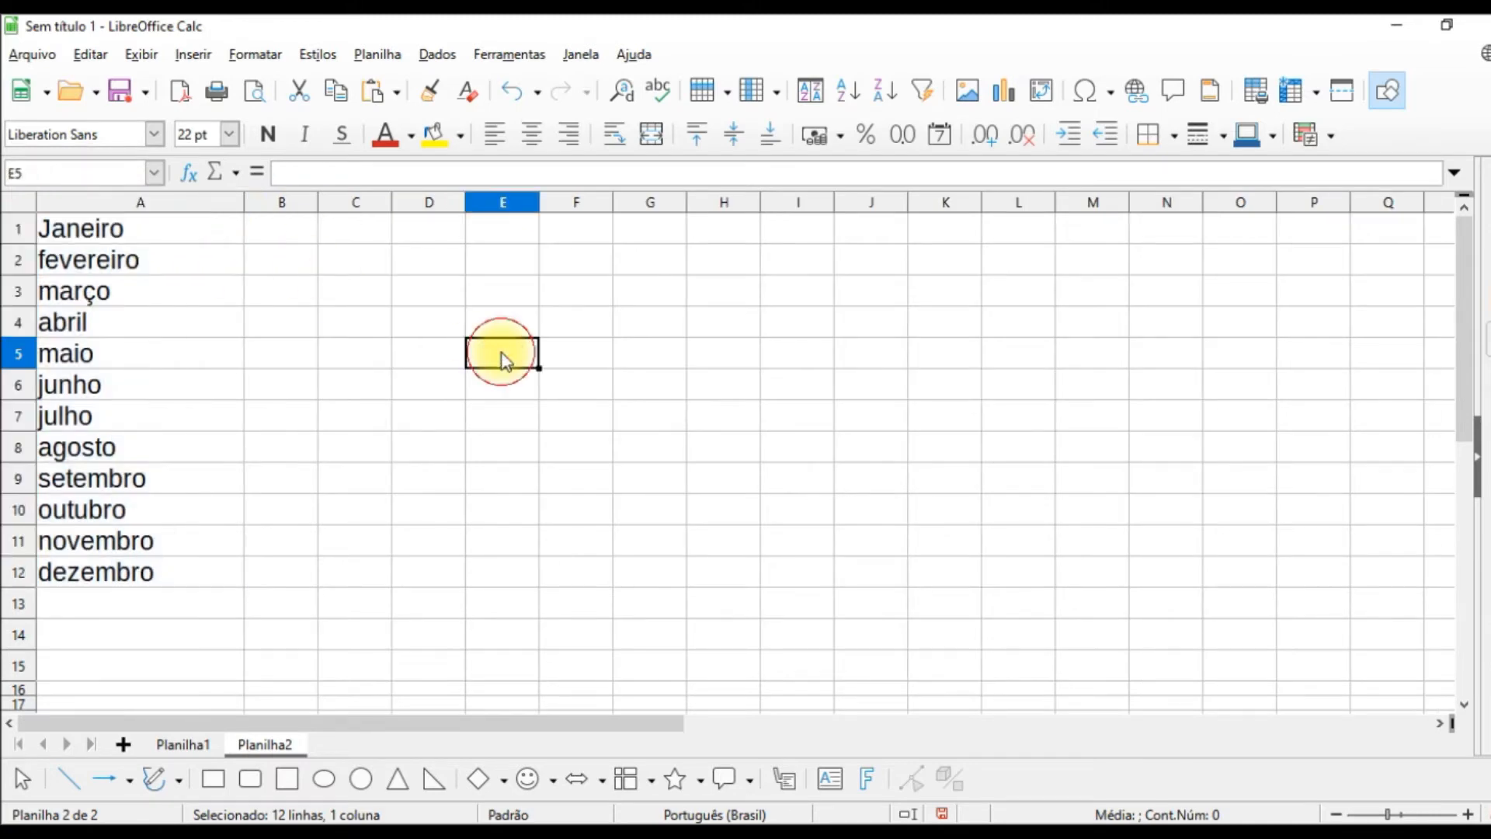
Step: Copy the student list in B1:B10, including its Alunos heading
click(300, 239)
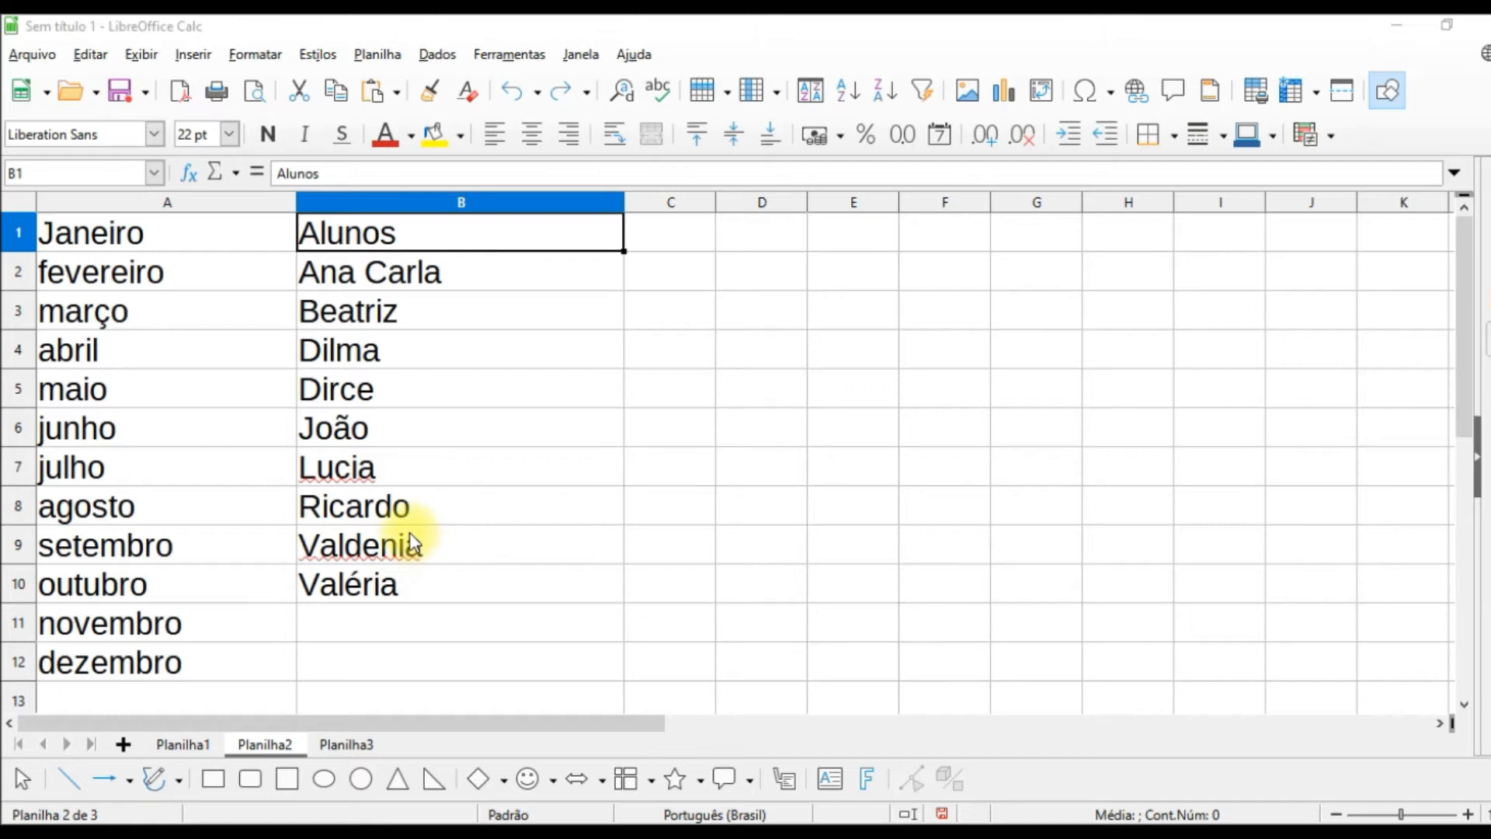
drag(399, 240, 416, 592)
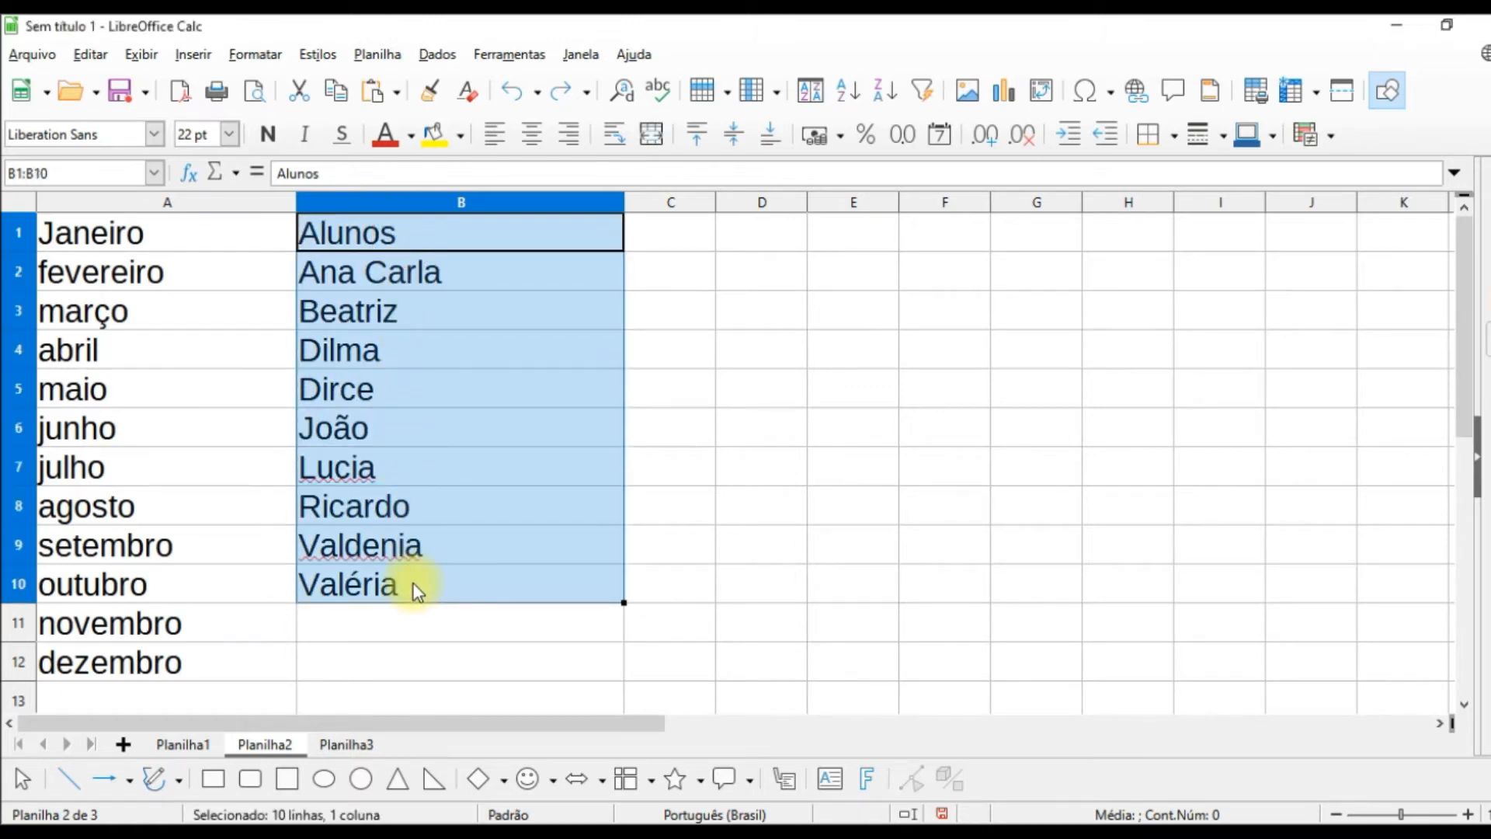
click(336, 90)
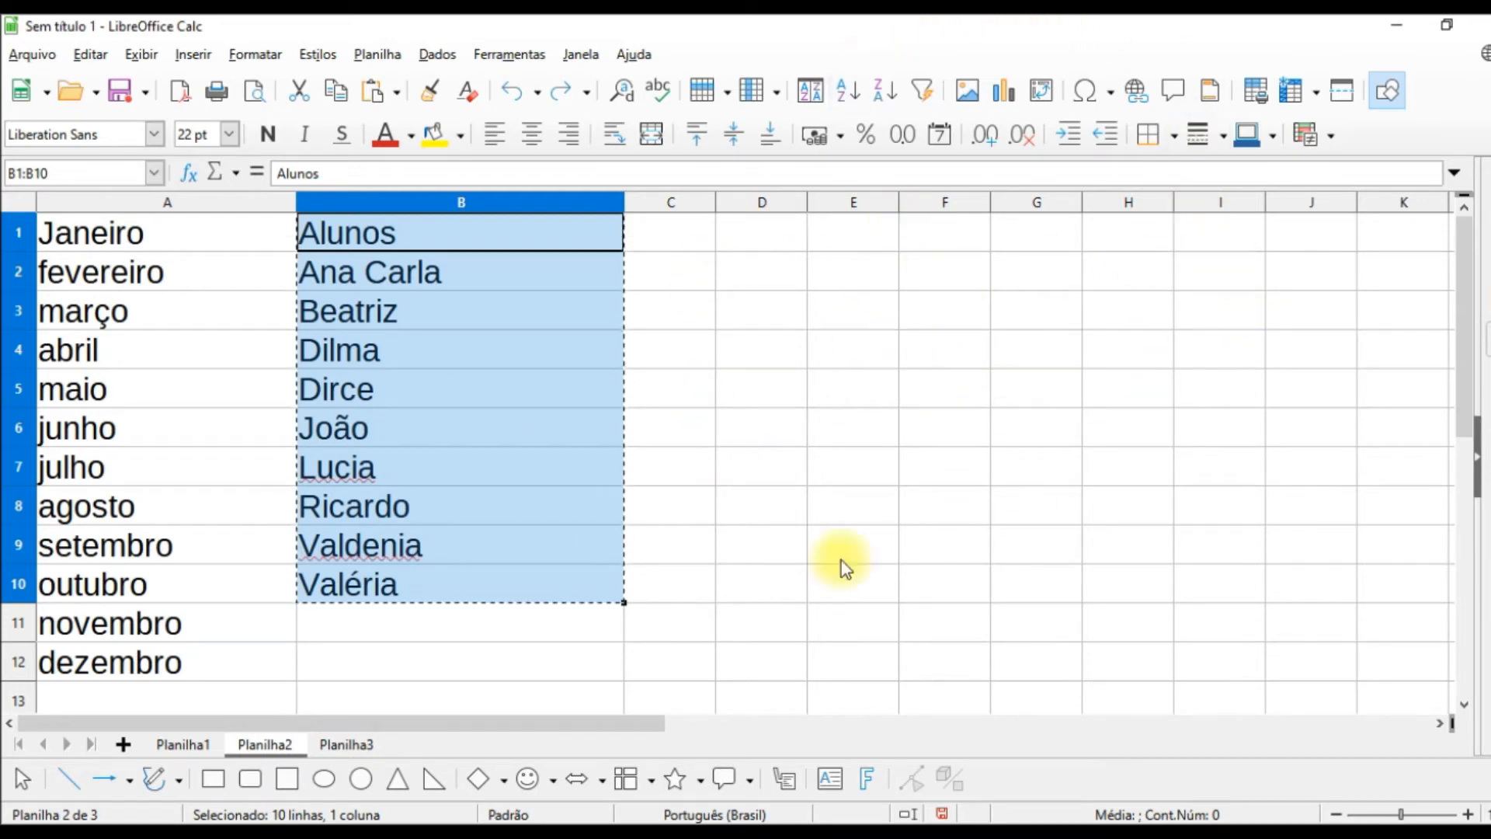
Step: Open the Calc sort lists options and paste the copied student list as the entries of a new list
click(509, 53)
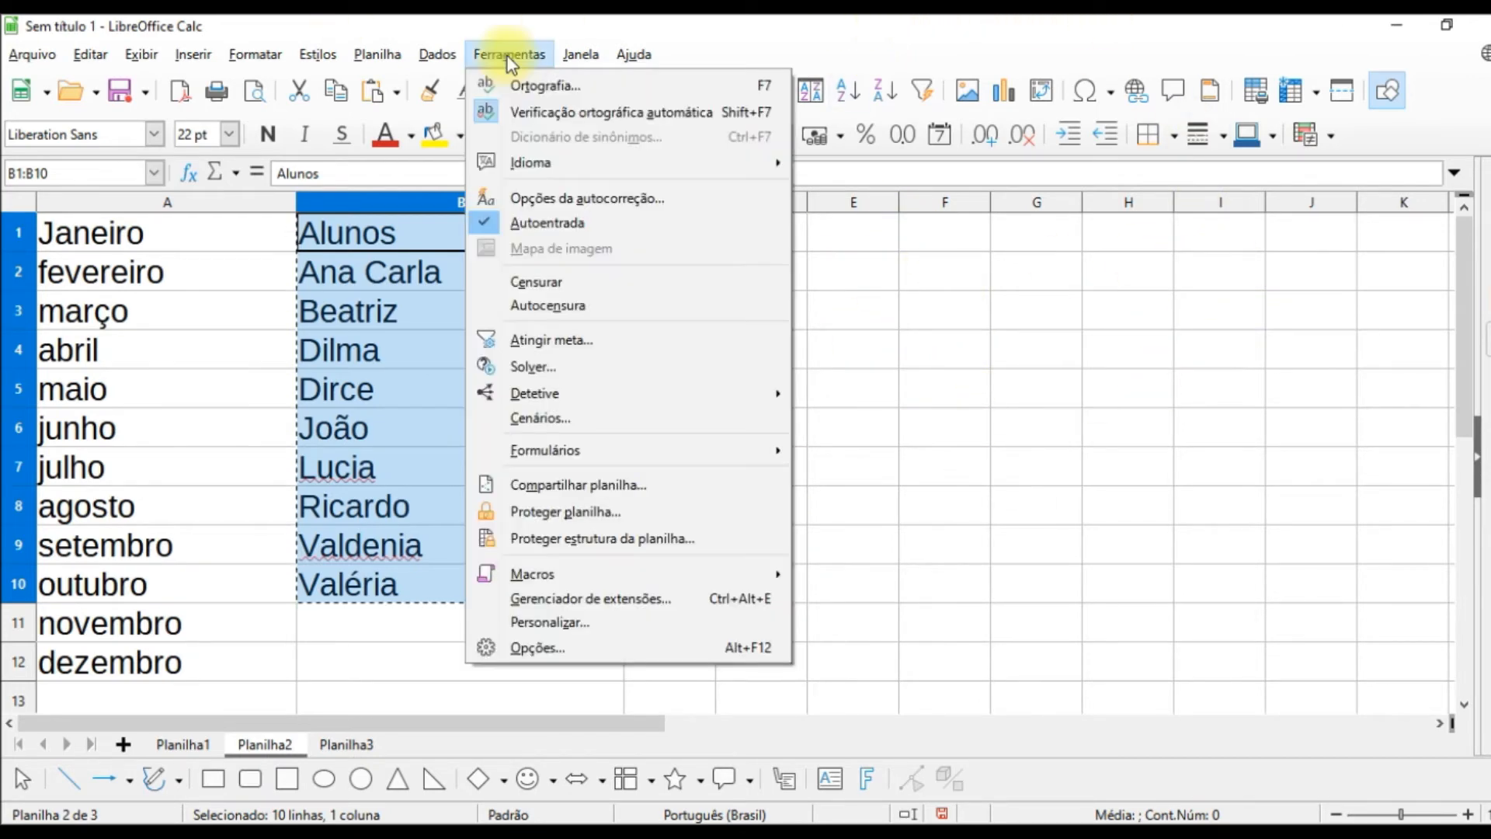
click(536, 649)
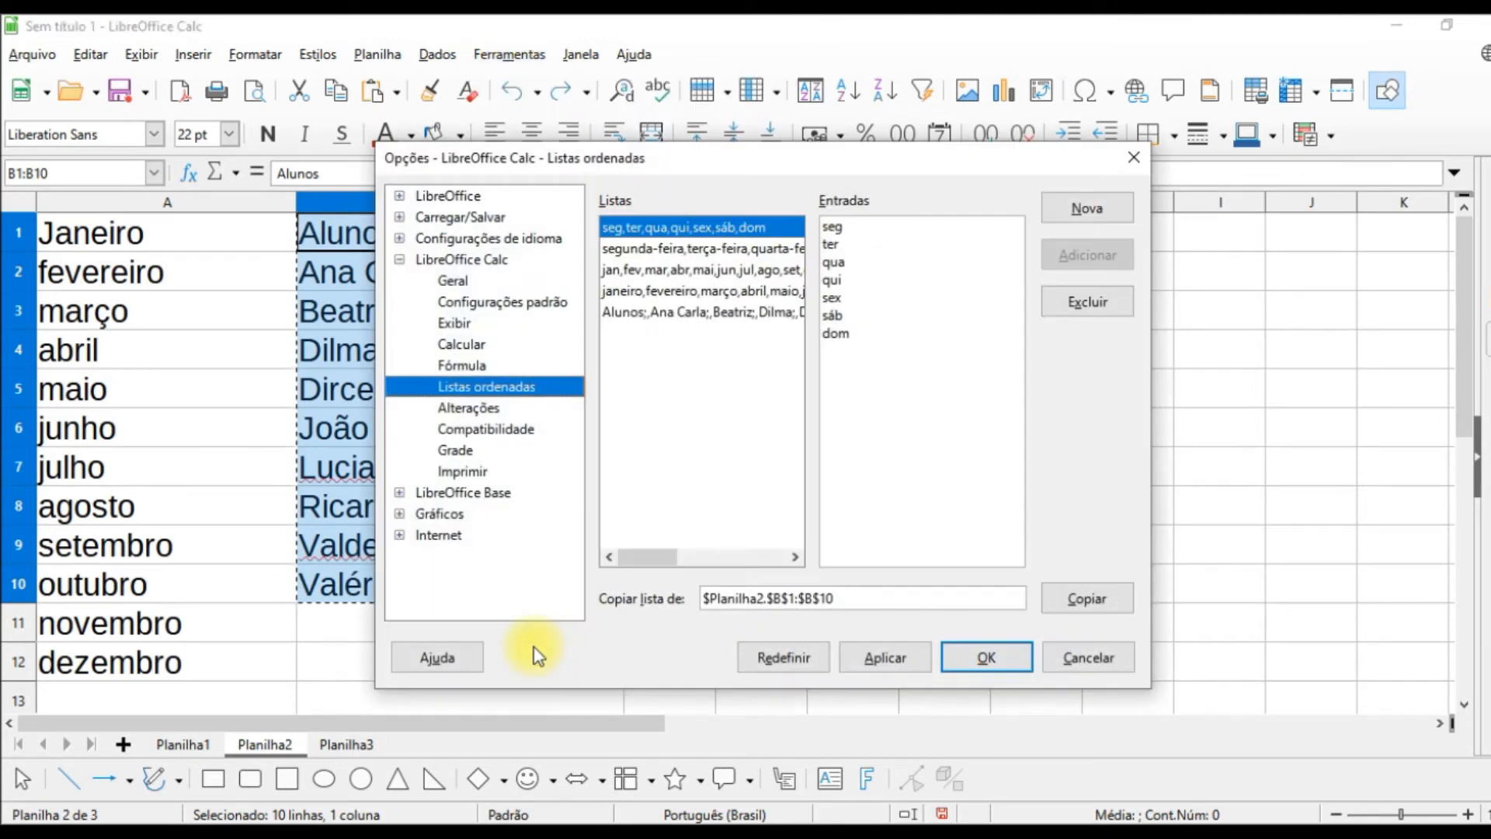
click(399, 260)
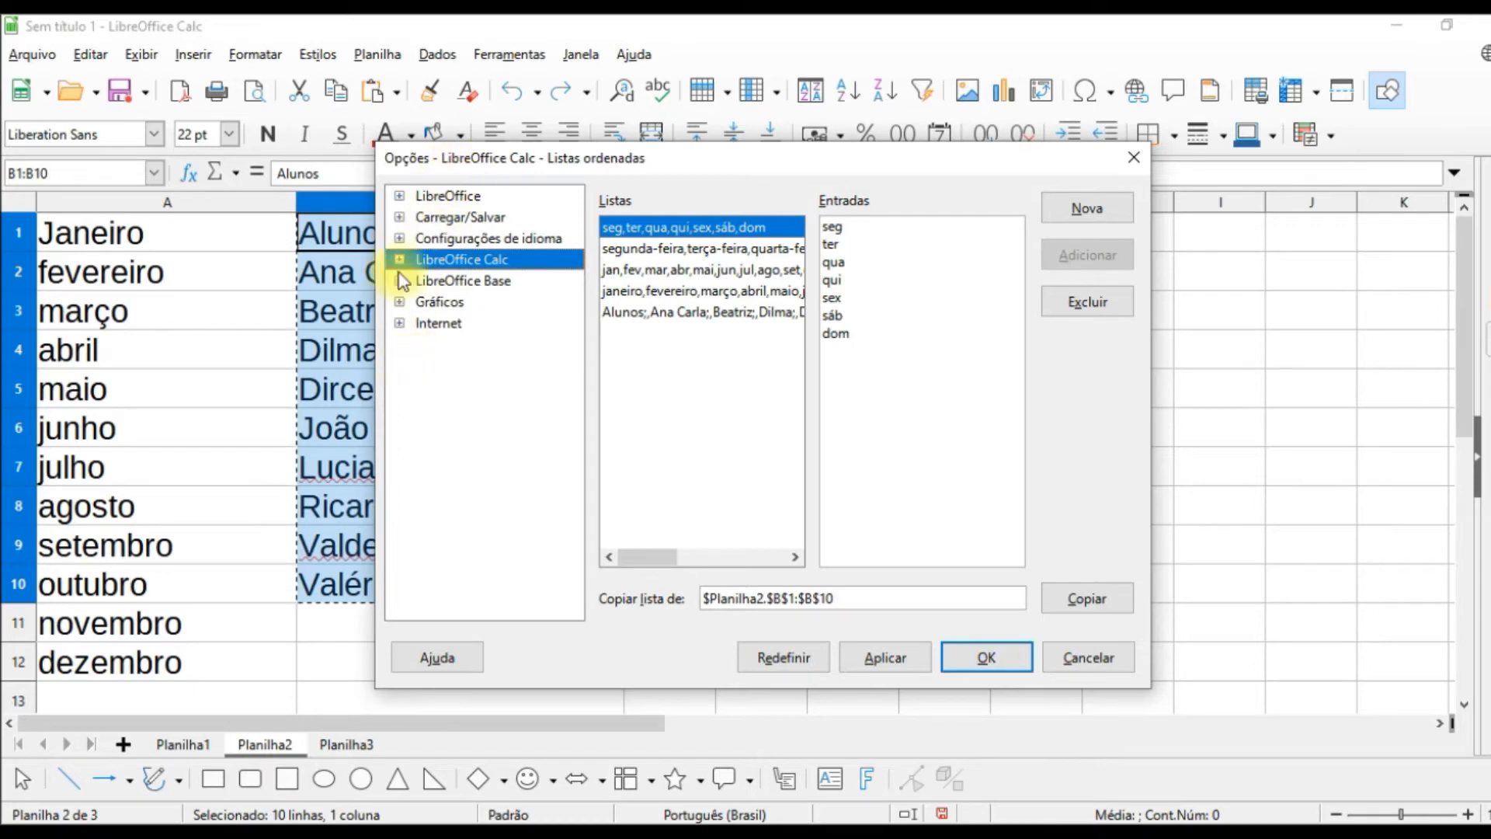
click(399, 261)
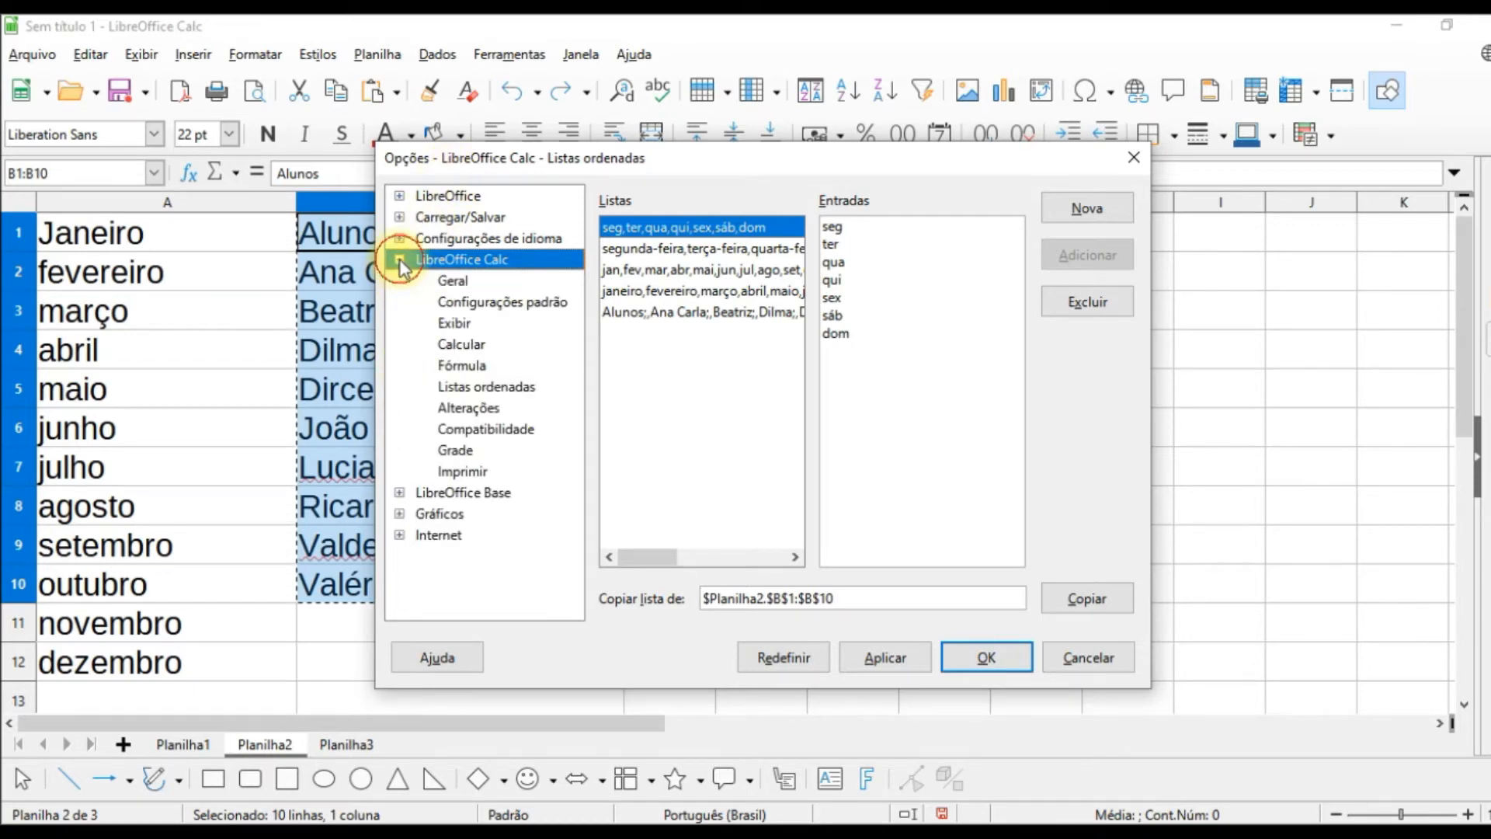
click(464, 386)
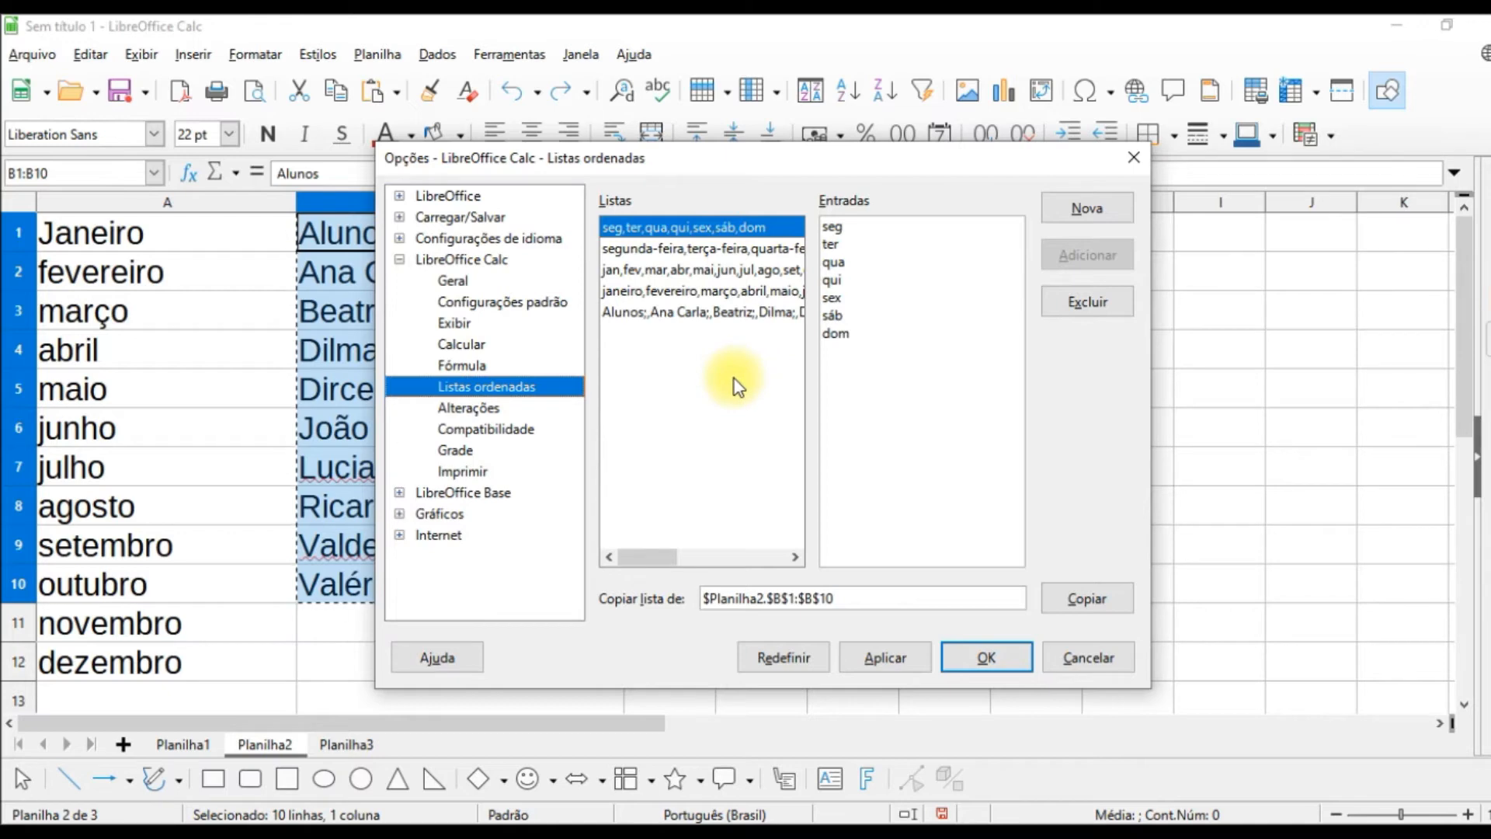
click(1074, 208)
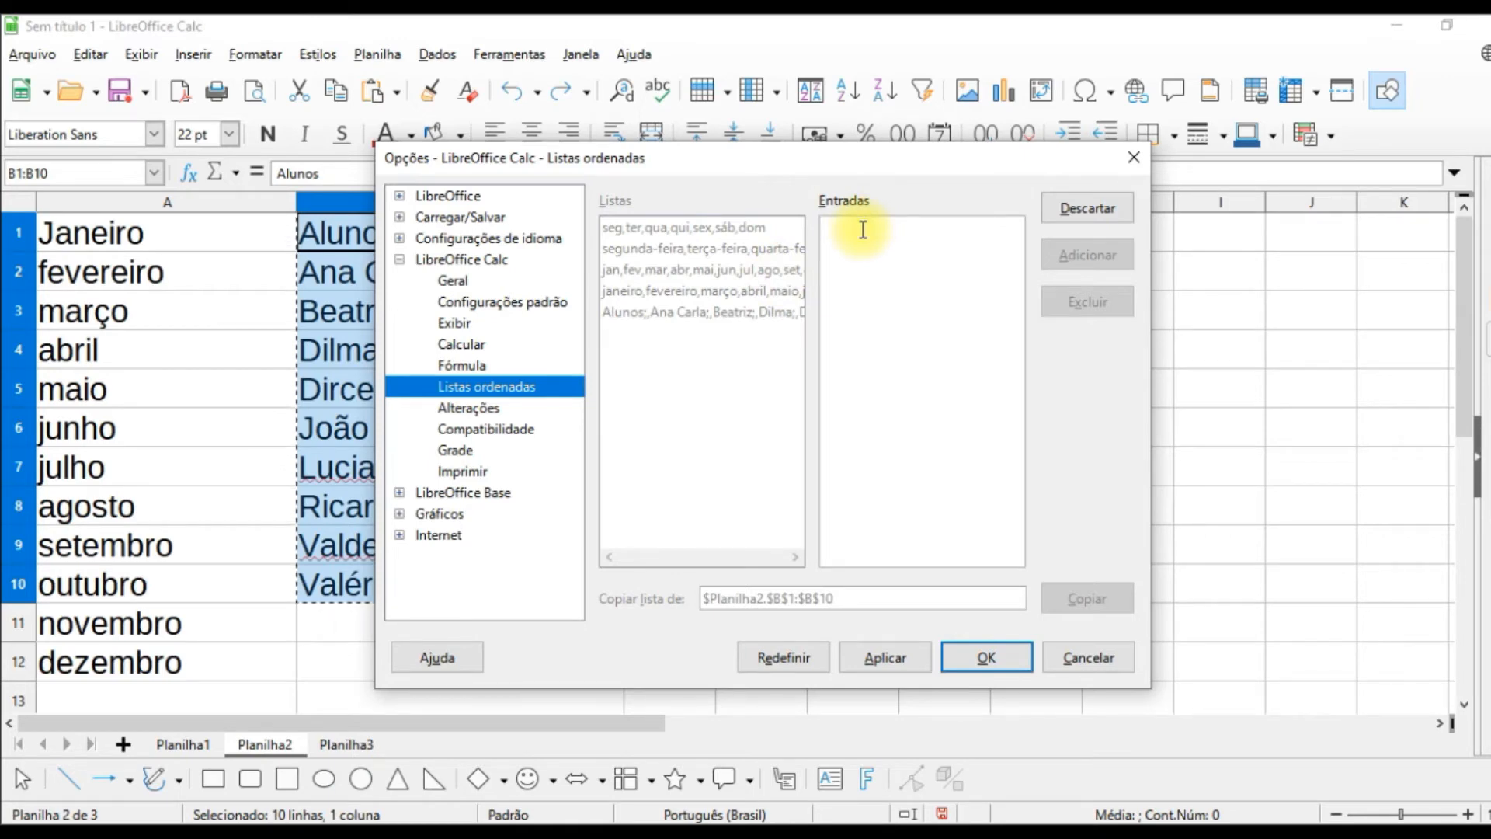
key(ctrl+v)
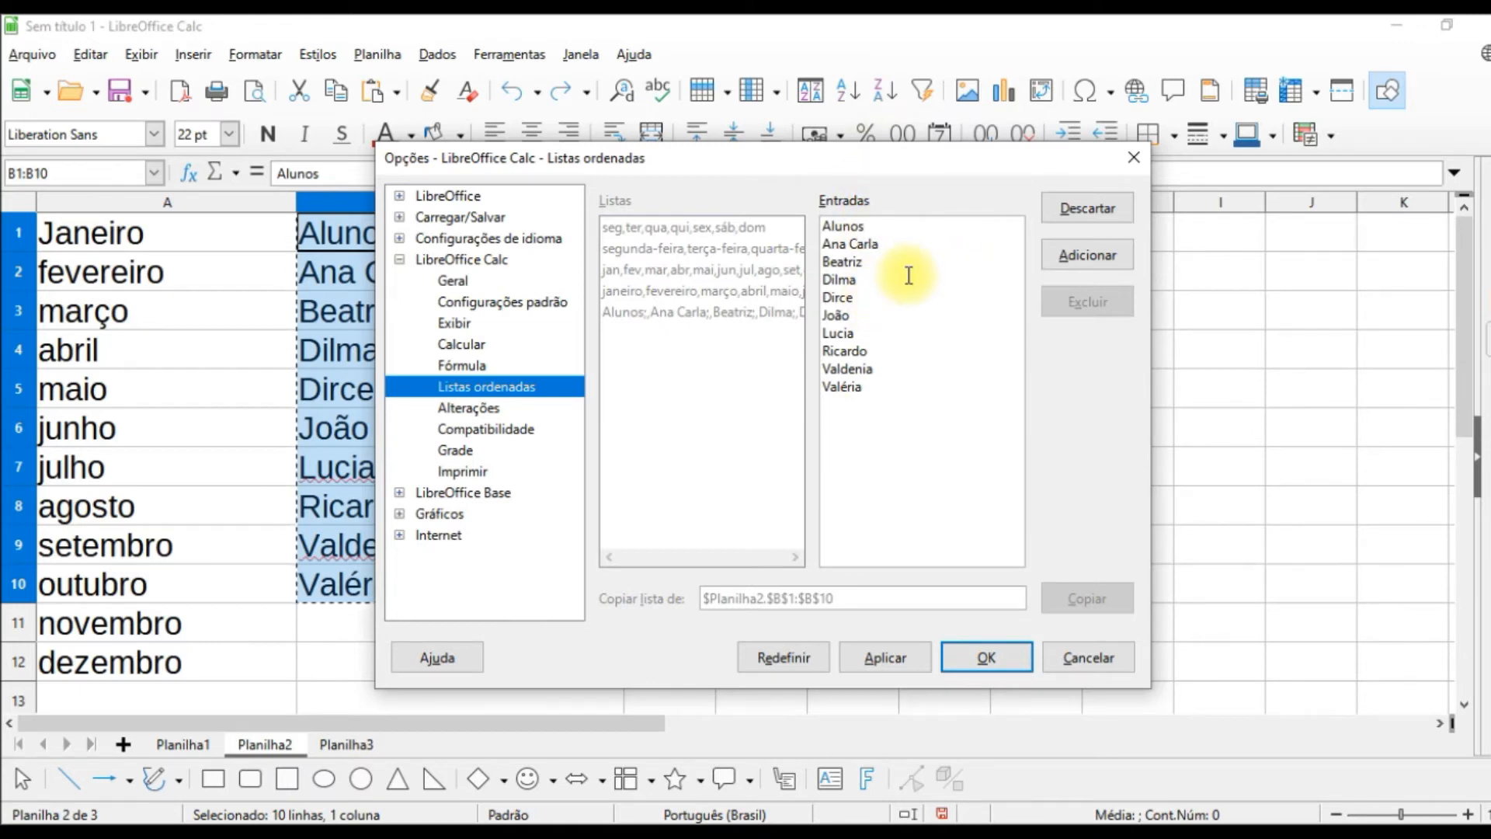
Step: Put a comma after every entry except the last, add the list to the sort lists and accept the options
text(,)
click(892, 243)
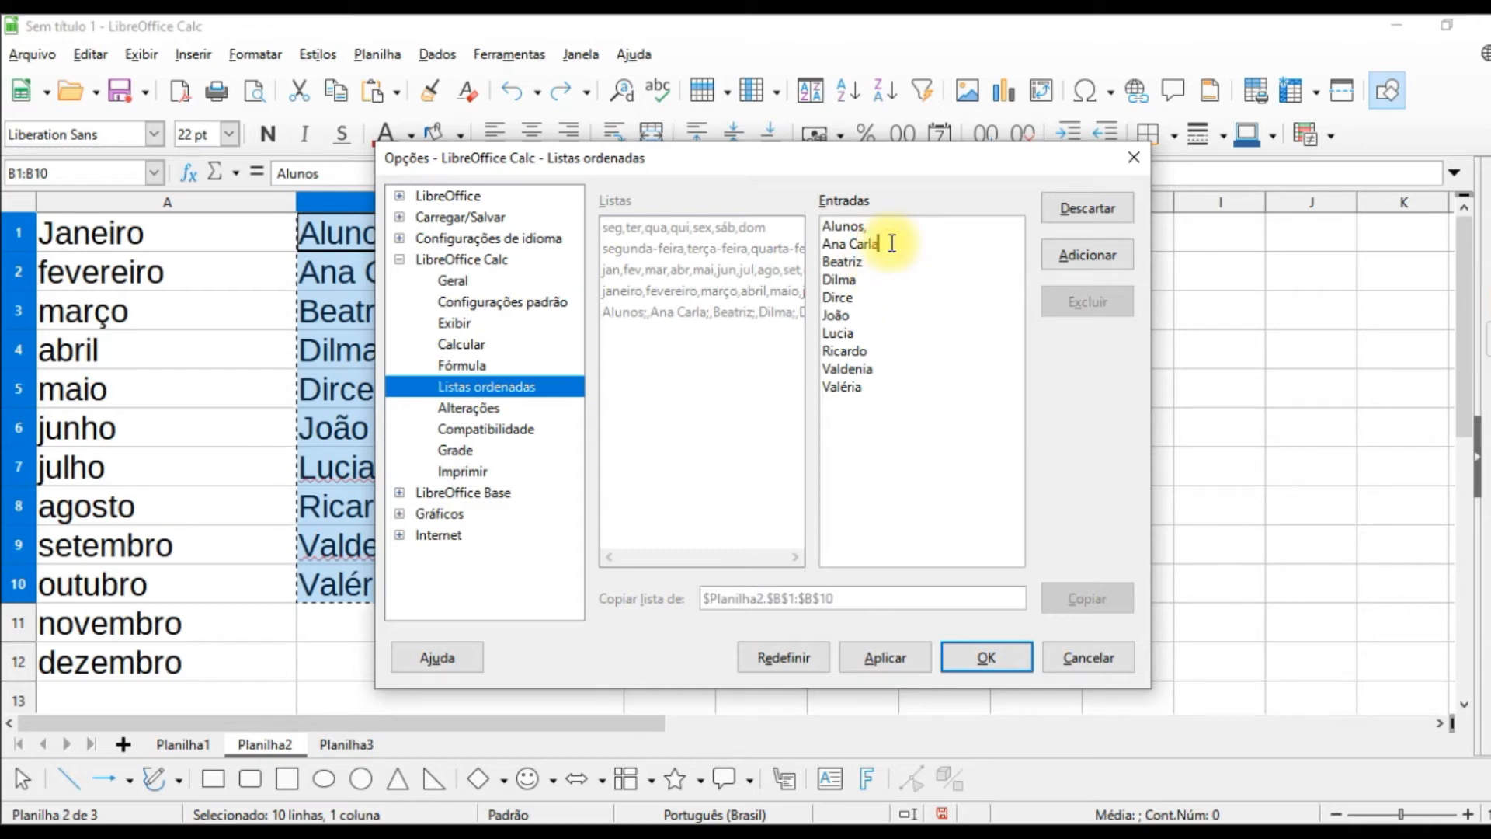
text(,)
click(880, 262)
text(,)
click(870, 285)
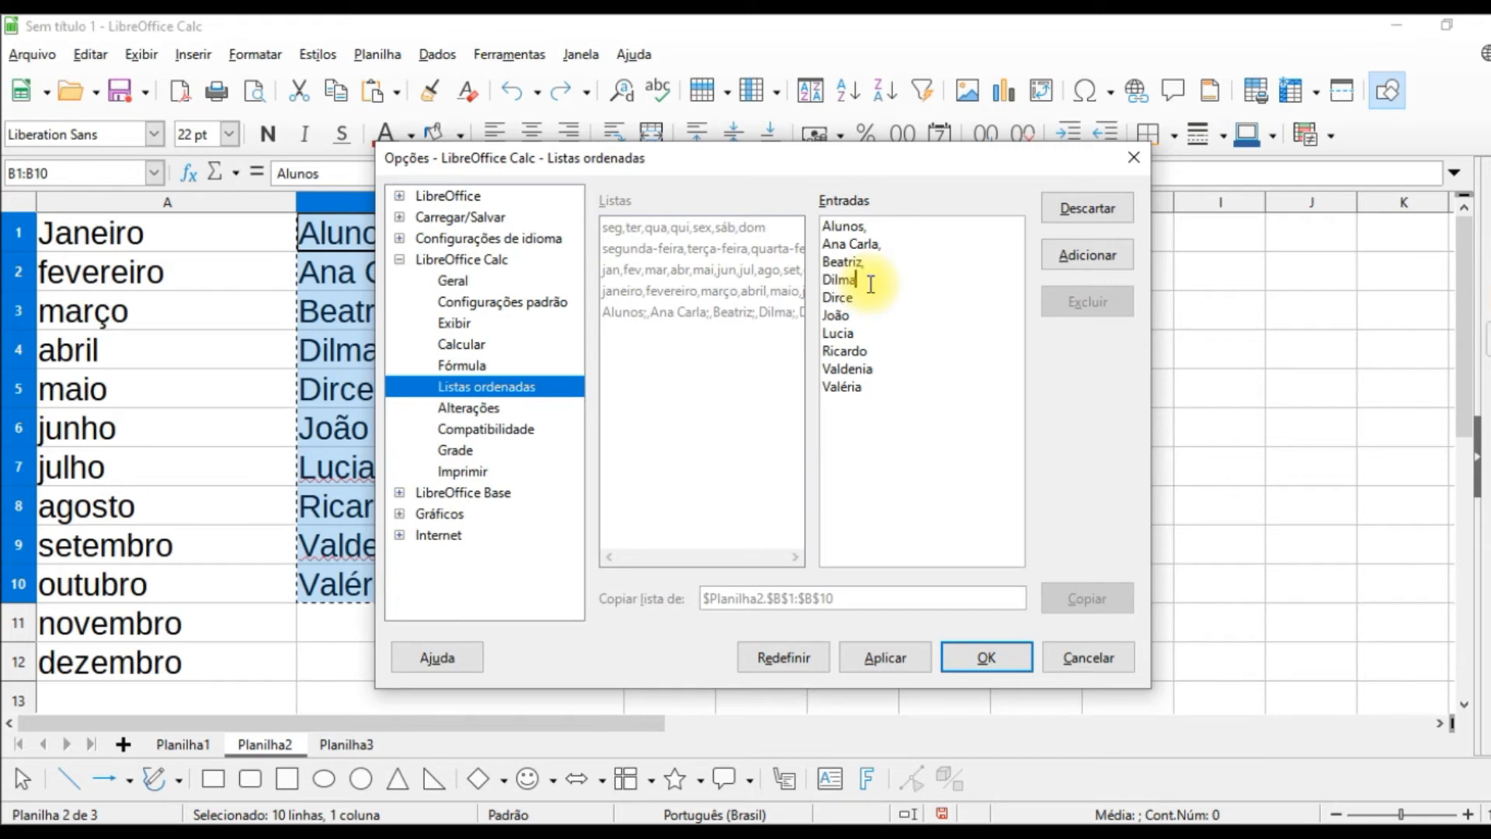
text(,)
click(864, 298)
text(,)
click(858, 319)
text(,)
click(873, 330)
text(,)
click(871, 350)
text(,)
click(885, 369)
text(,)
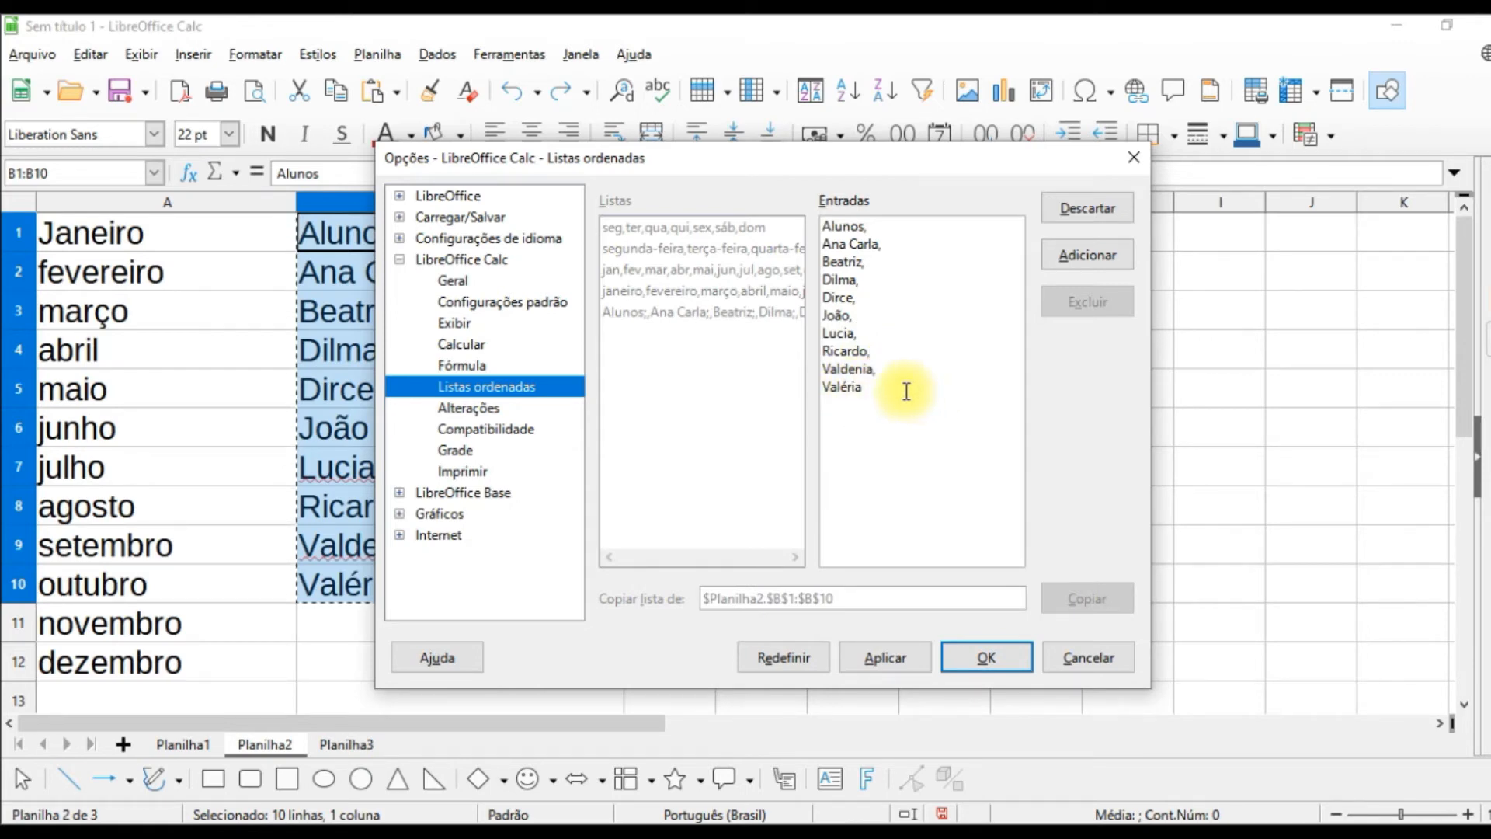
click(1094, 263)
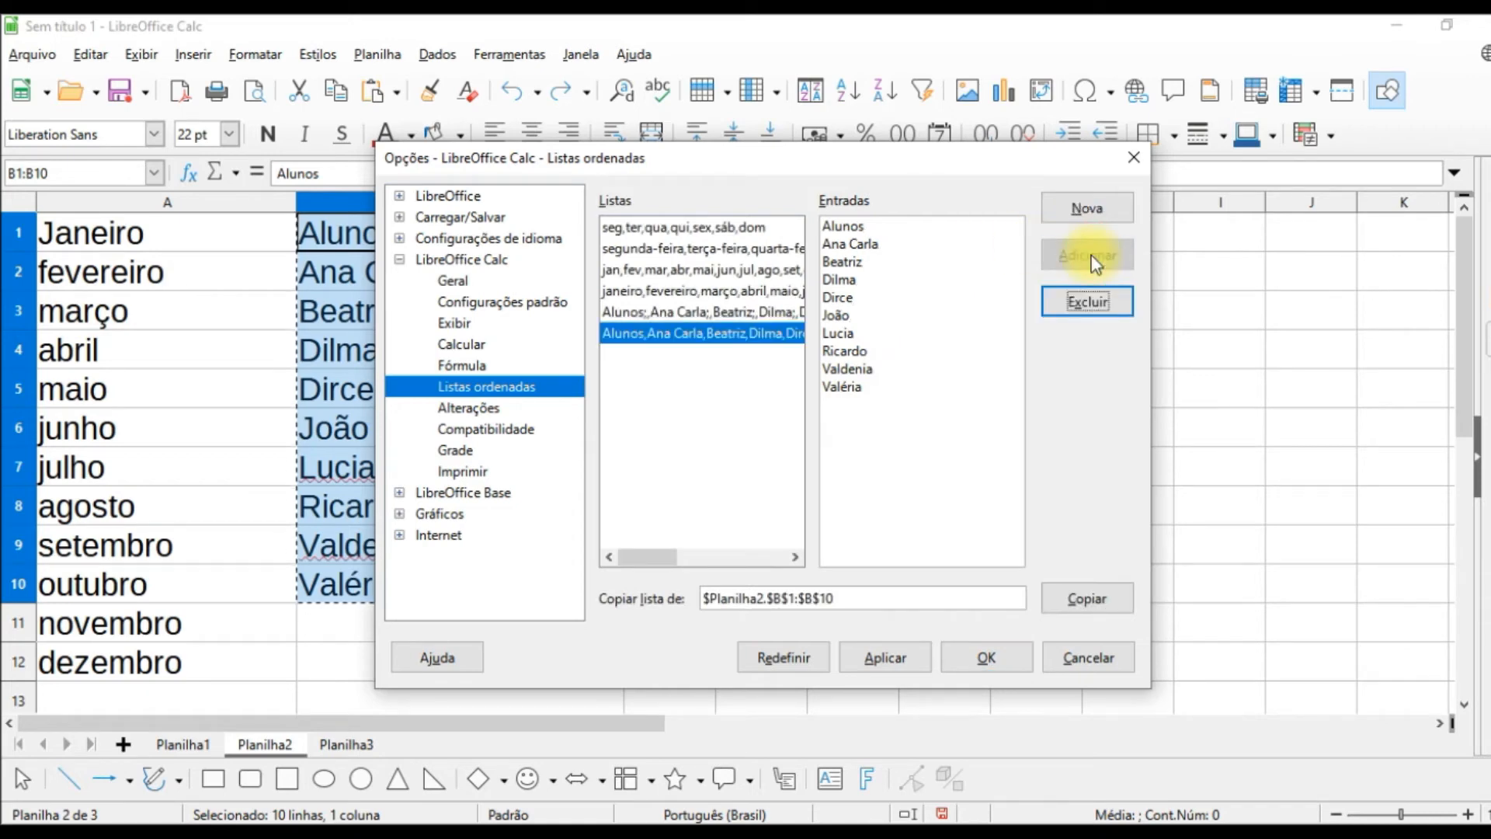
click(984, 659)
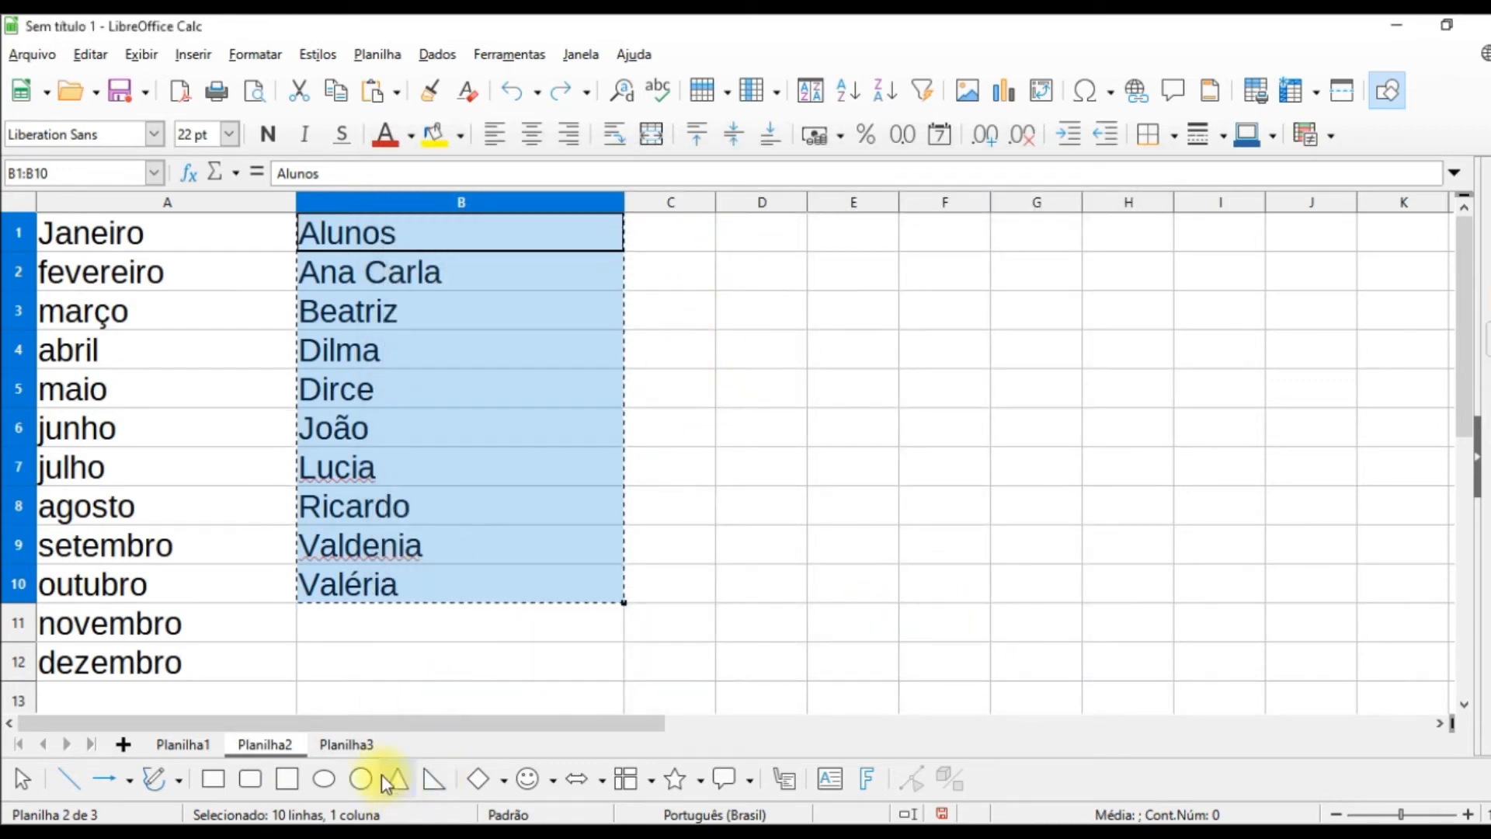
Step: Enter "Alunos" in cell A1 of the Planilha3 sheet
click(340, 744)
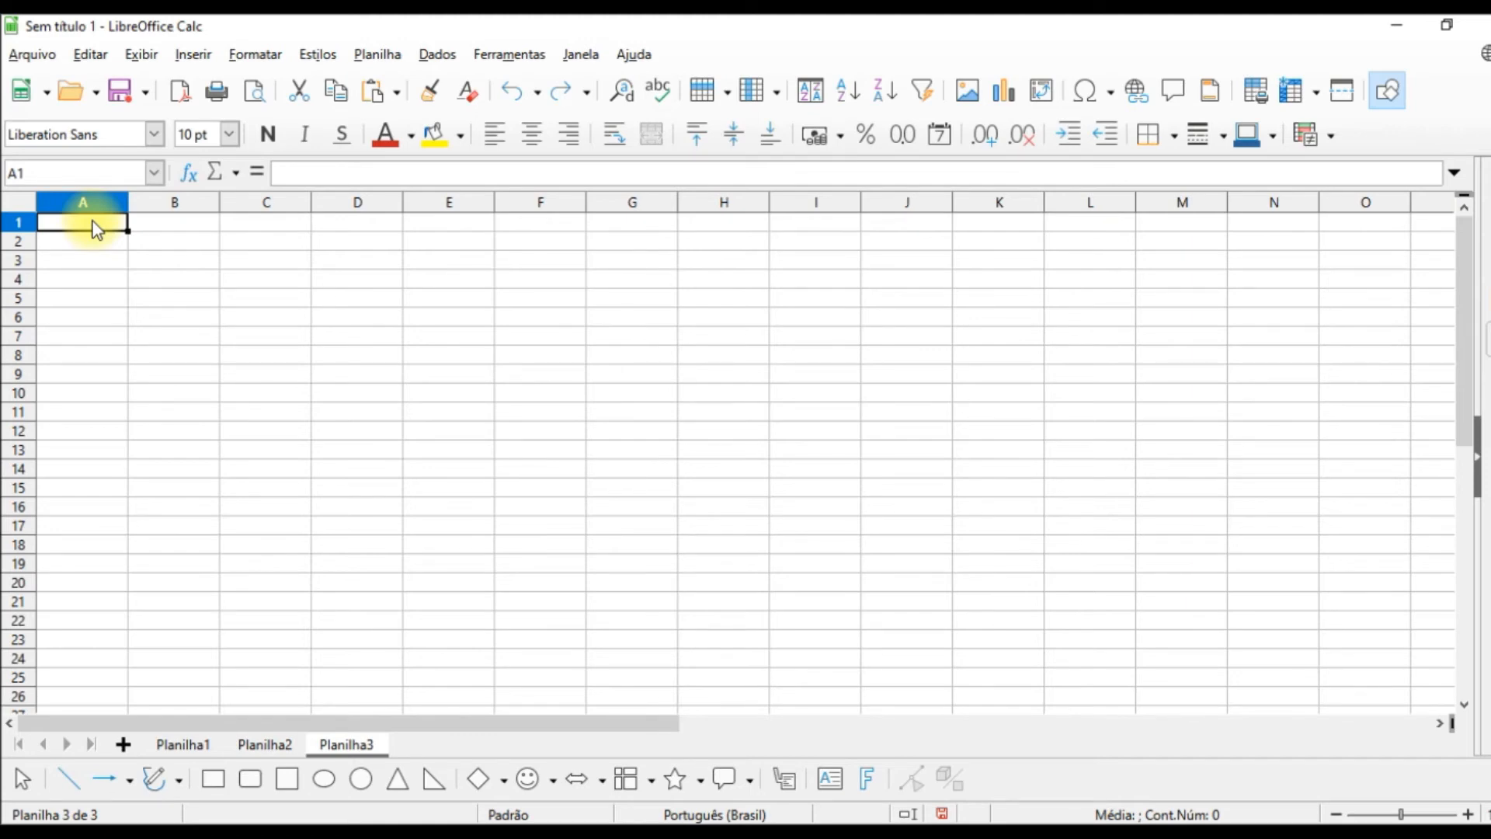
text(Alunos)
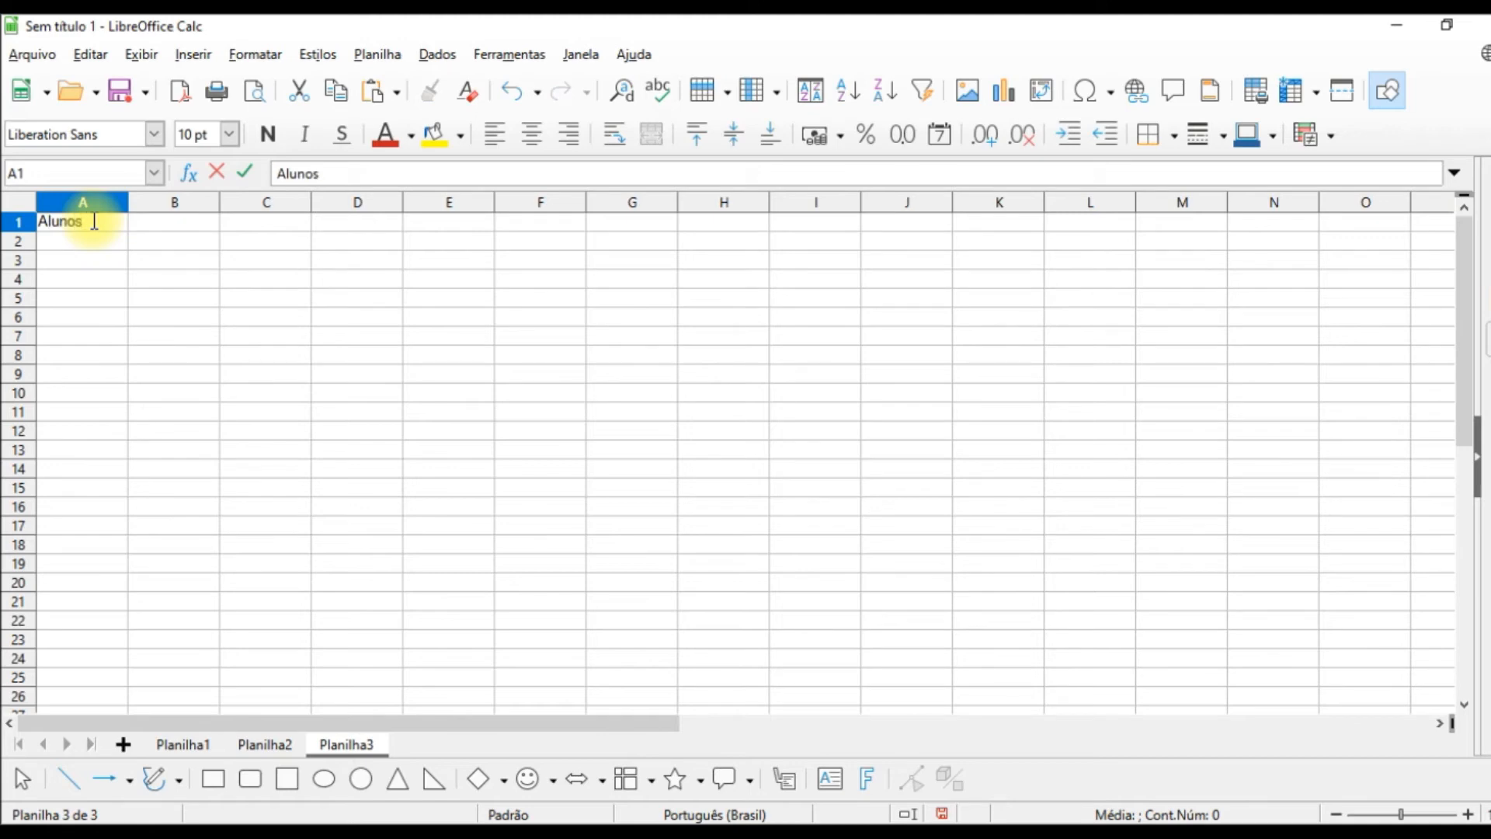
key(Return)
Step: Autofill the custom student list from A1 down to A10, without a repeated heading at the end
click(105, 224)
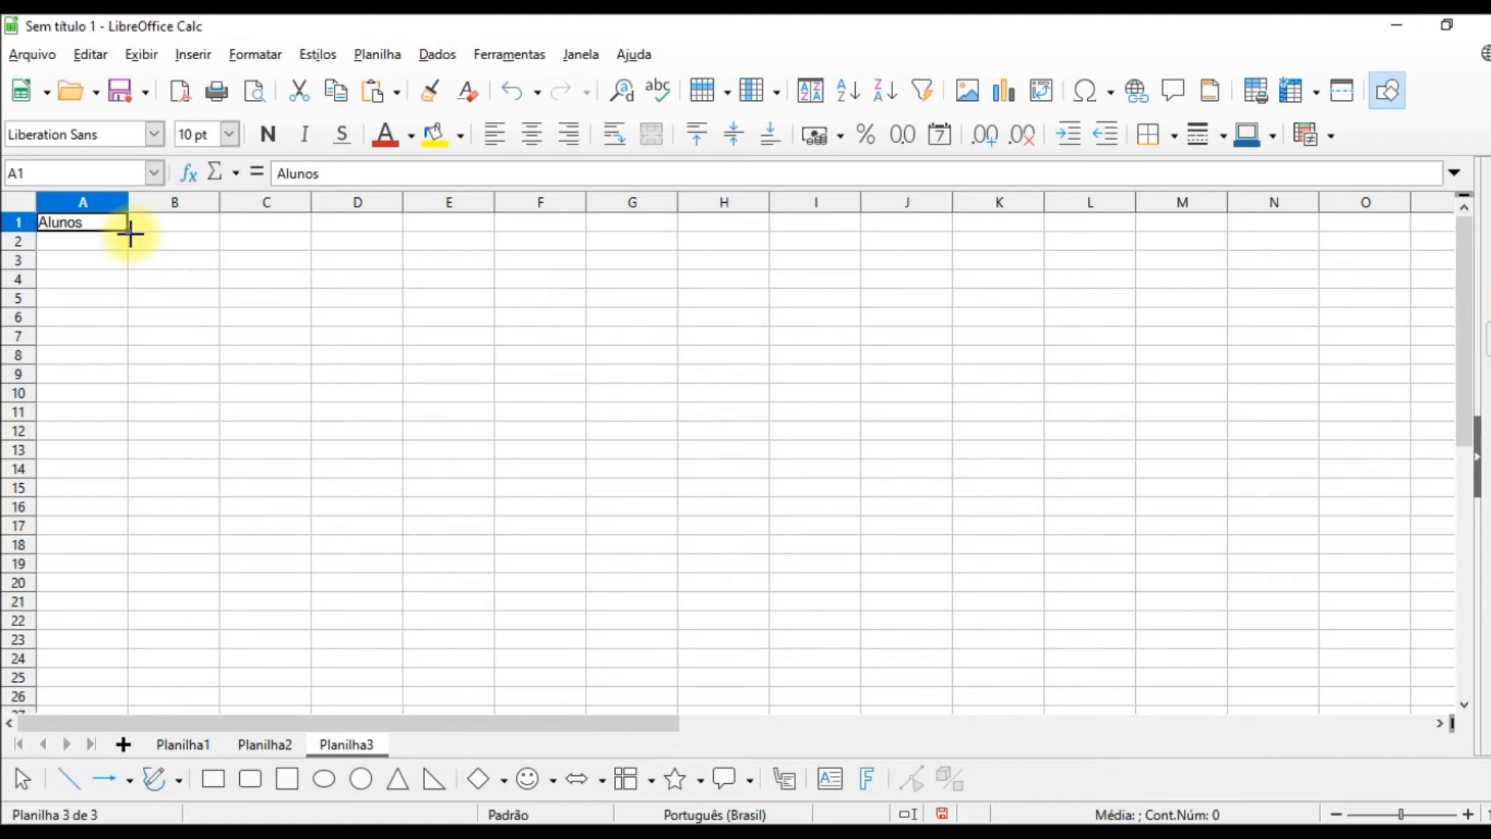
drag(128, 231, 123, 415)
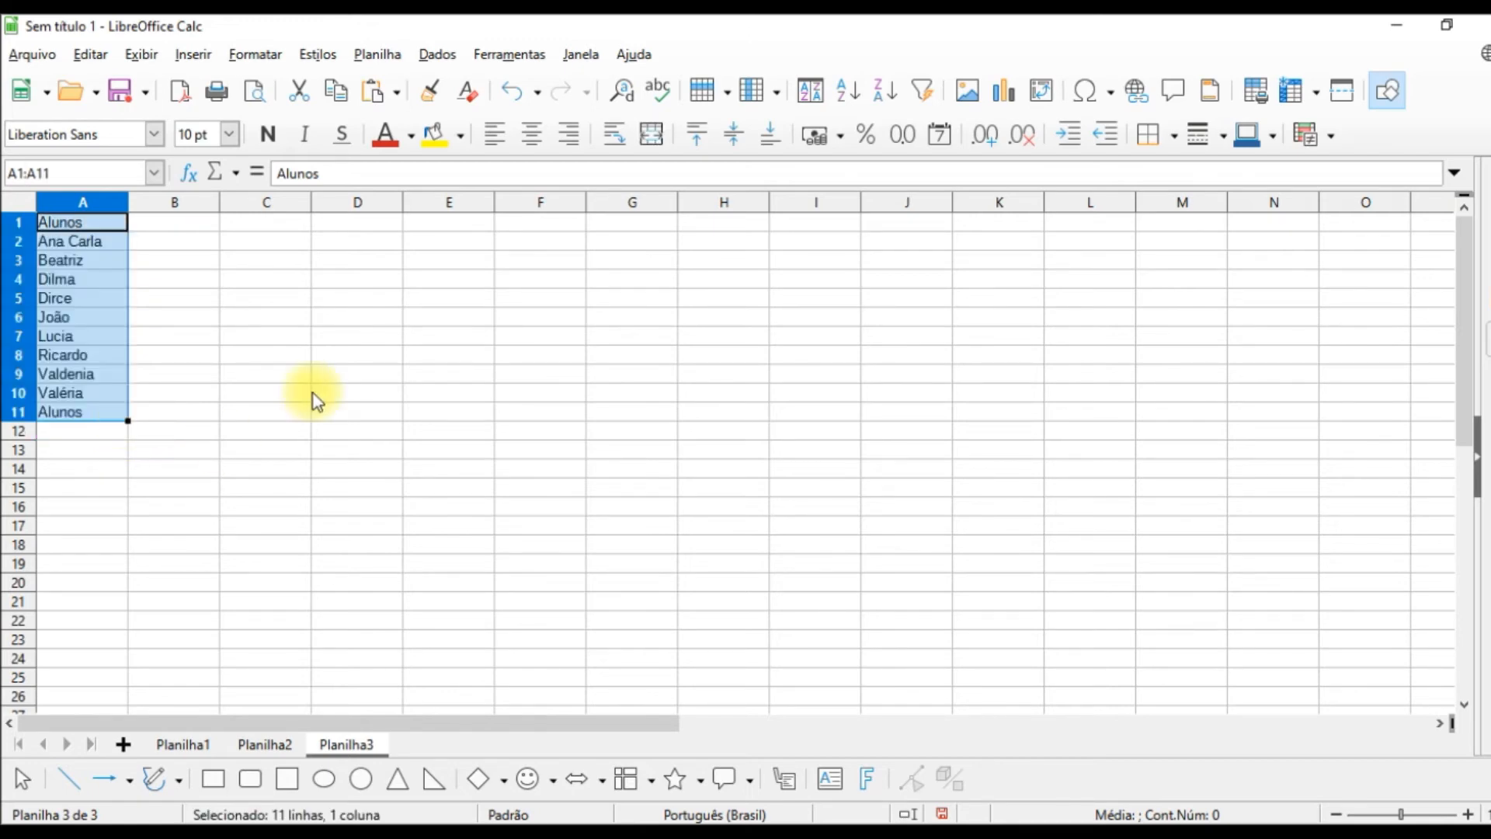
drag(123, 420, 122, 399)
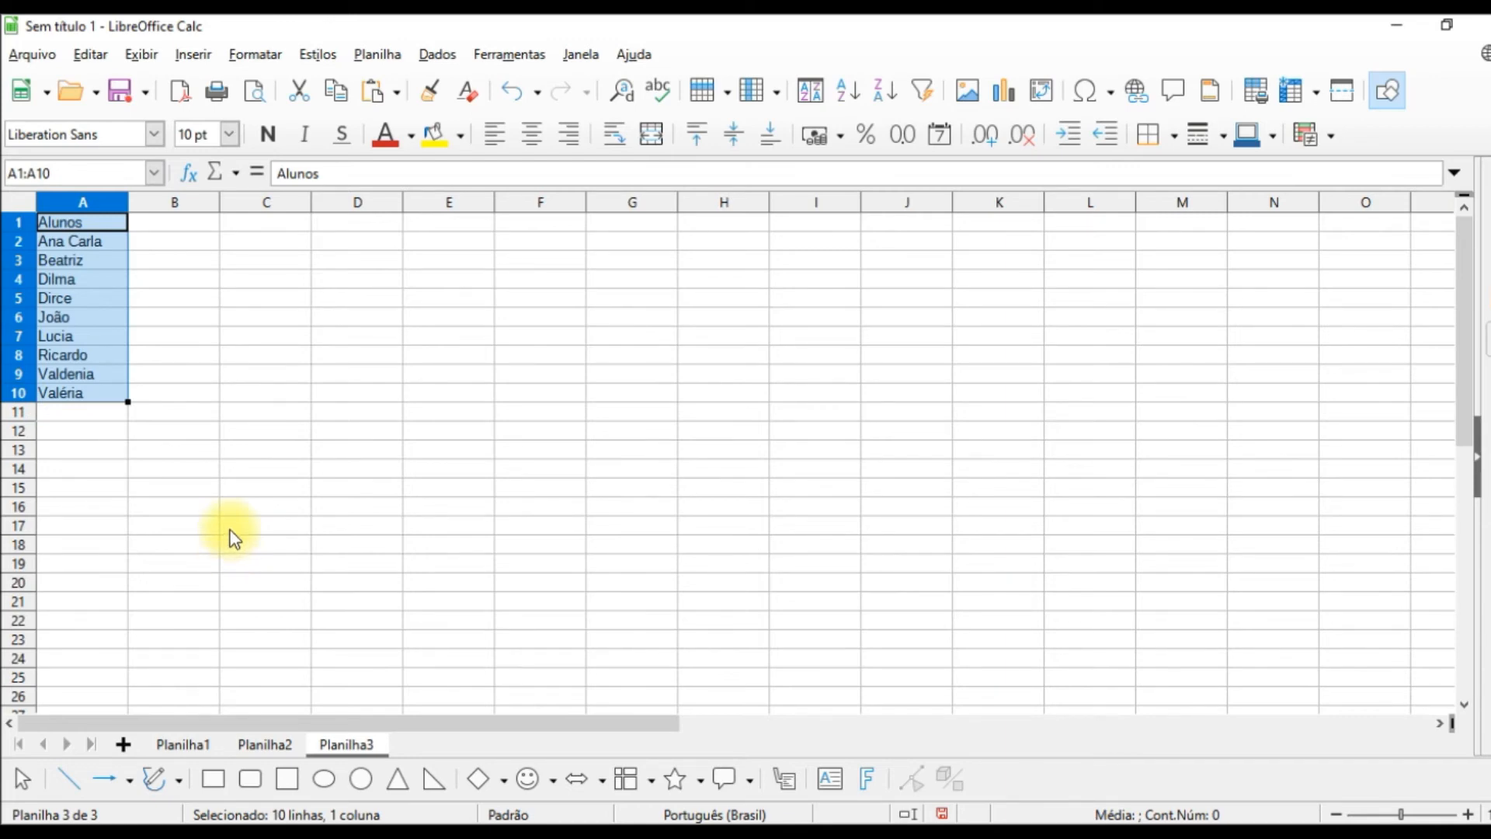
click(282, 340)
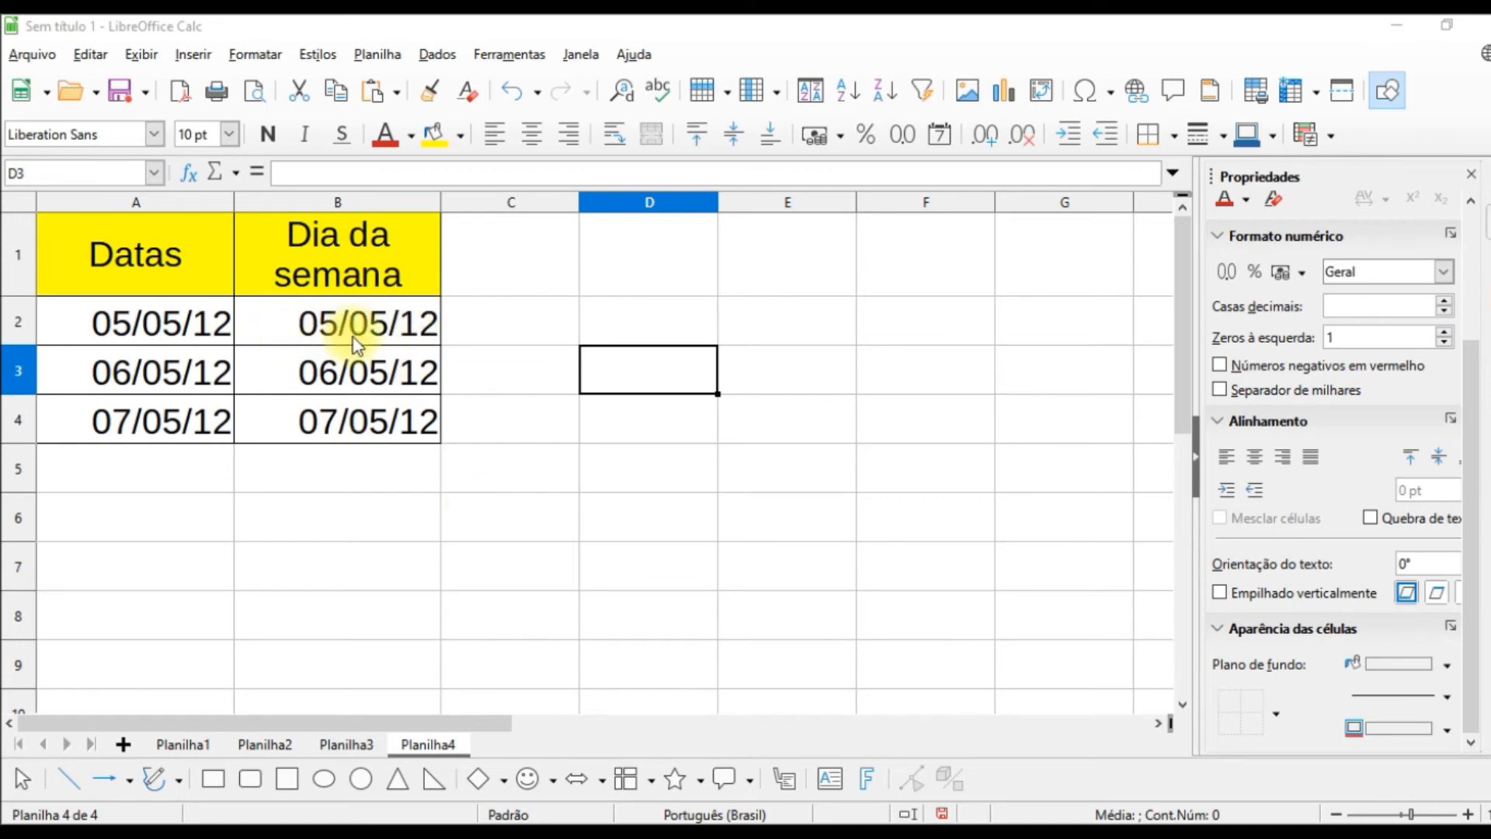
Step: Format the dates in B2:B4 of Planilha4 with the code nnn and widen column B to fit the full weekday names
drag(353, 335, 365, 435)
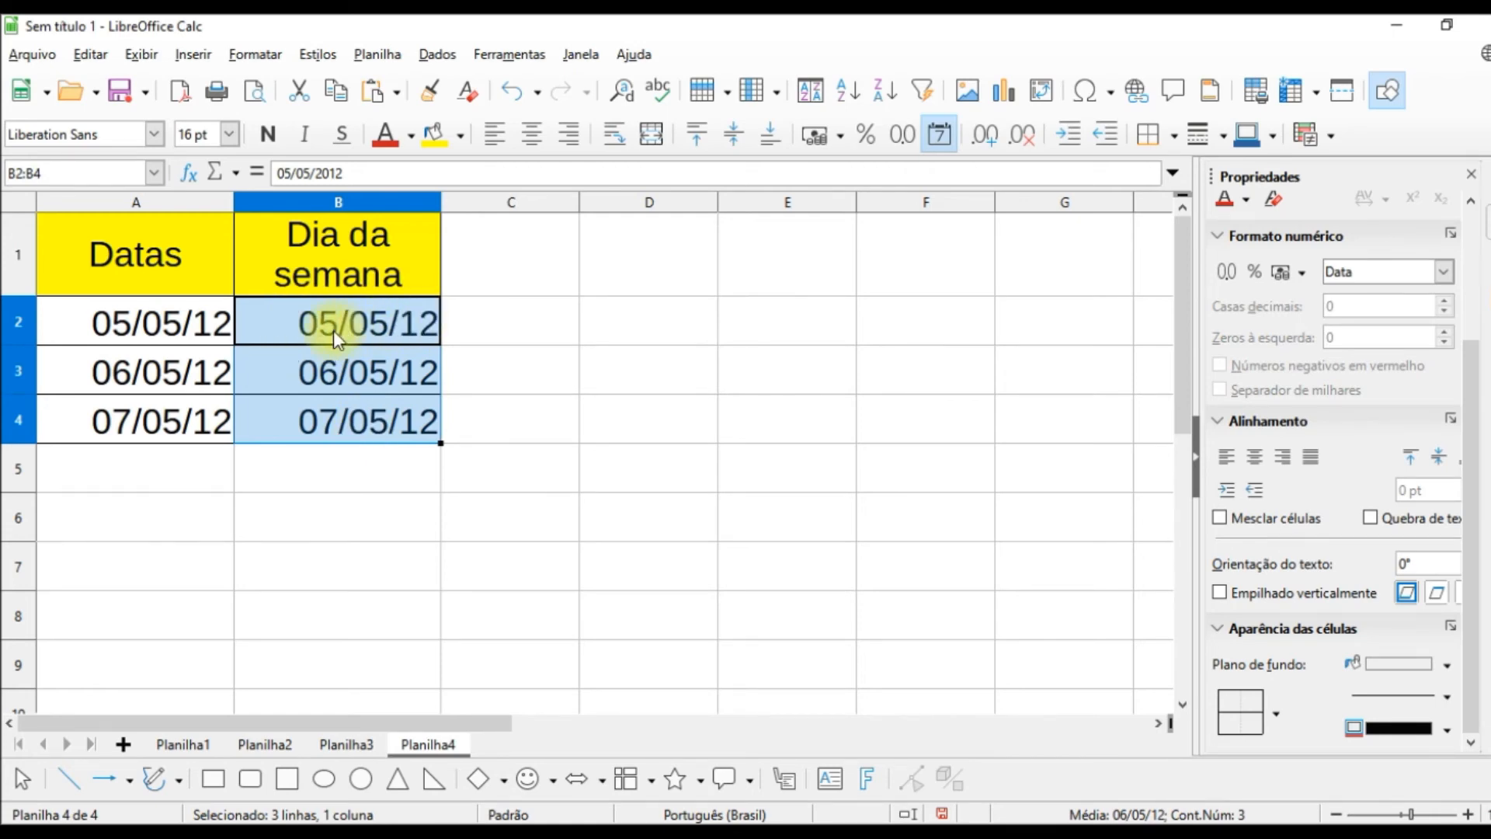
click(661, 415)
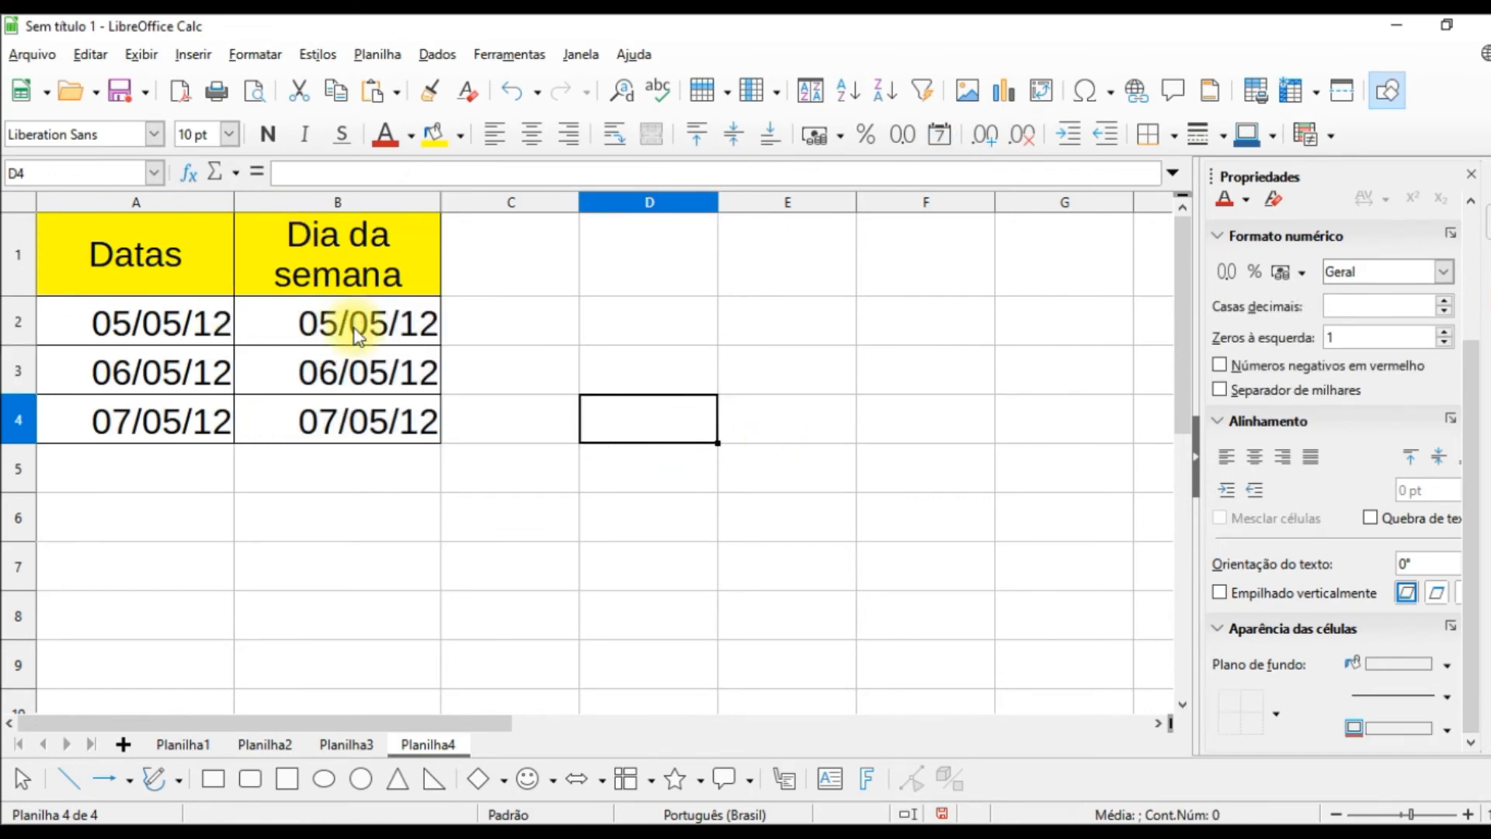
drag(352, 324, 346, 425)
right_click(370, 375)
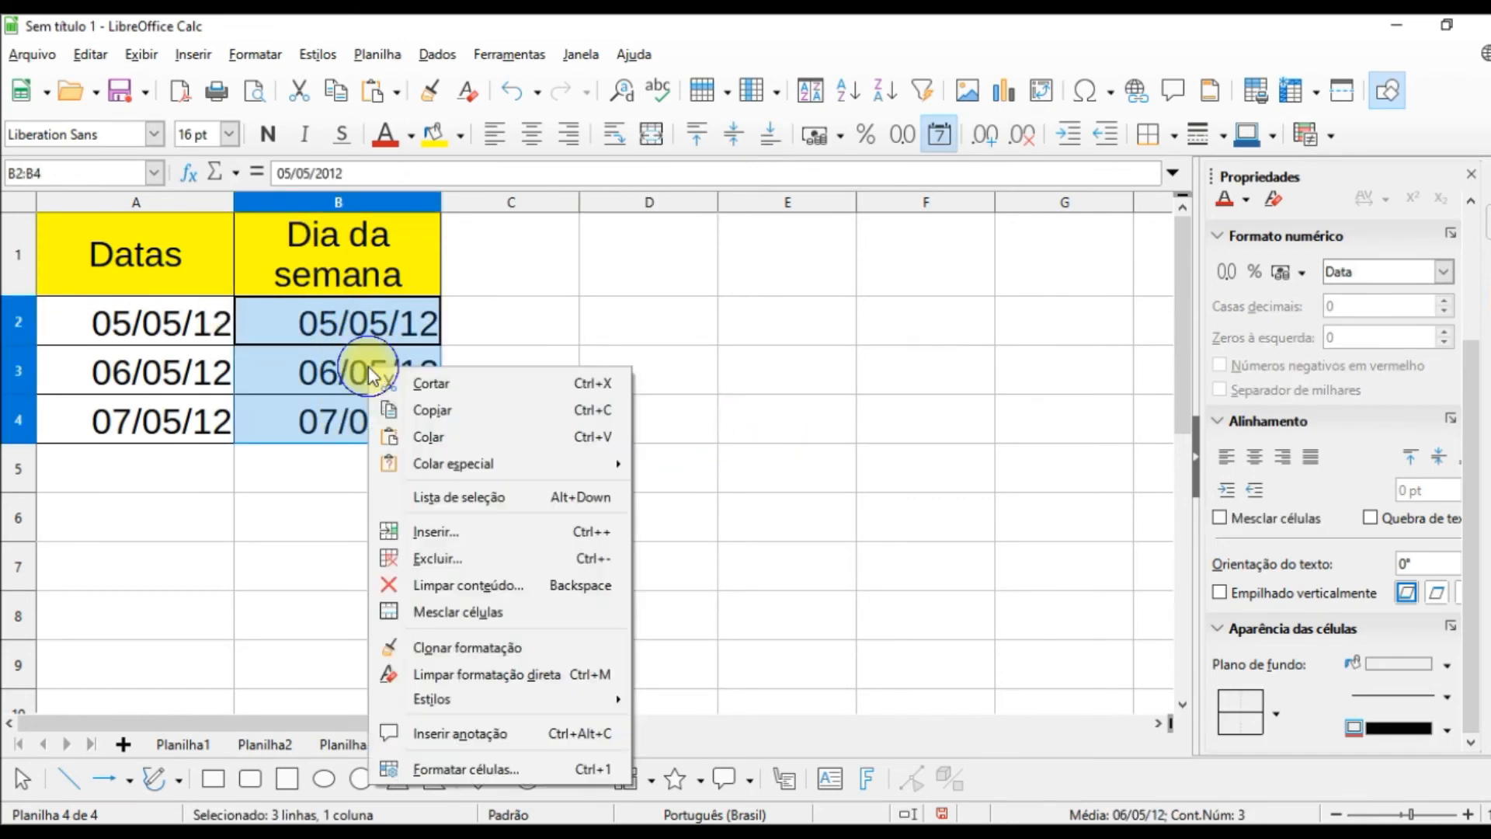
click(467, 767)
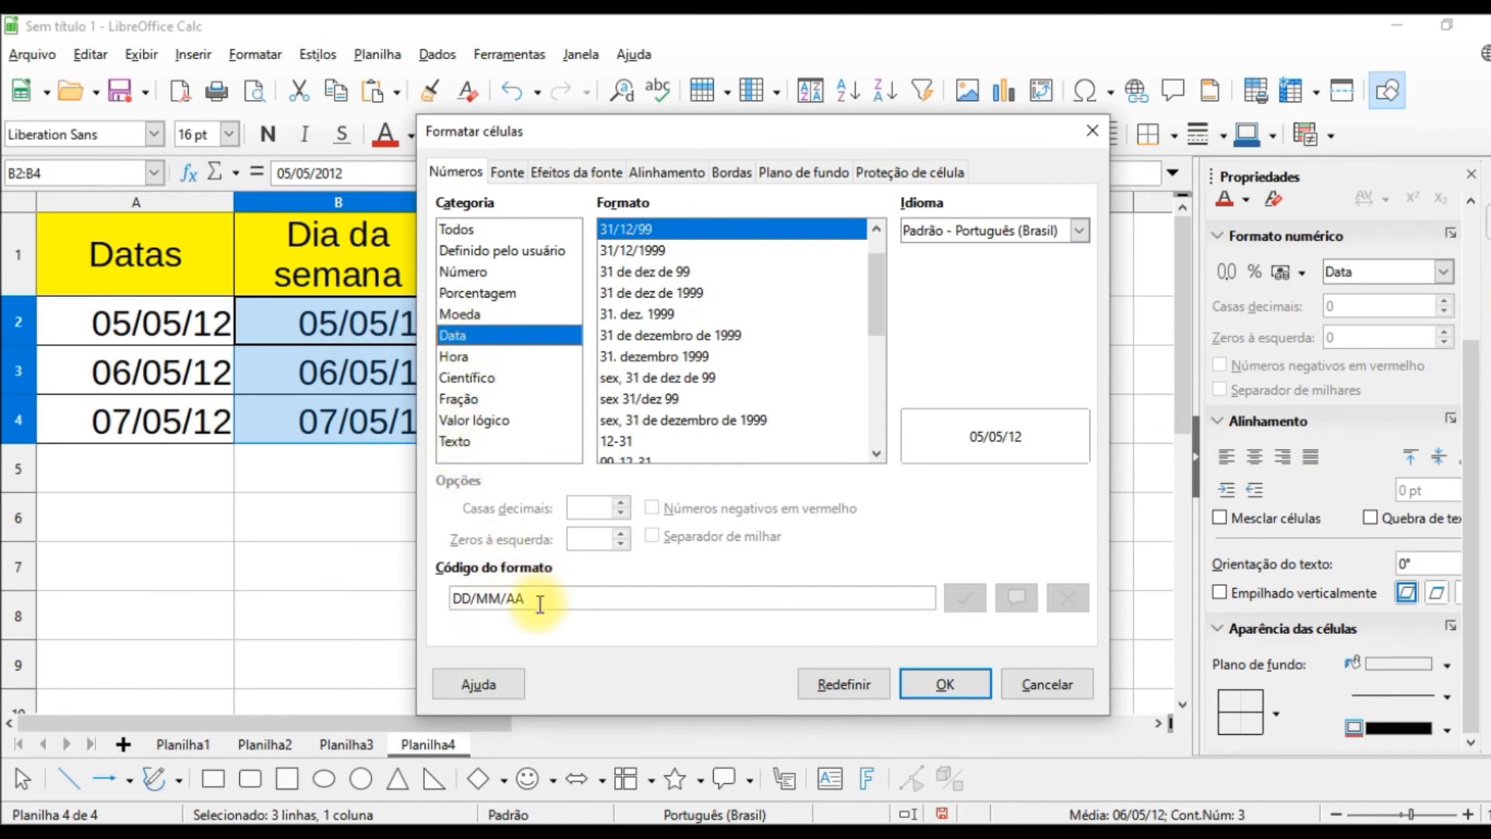
drag(542, 602, 290, 578)
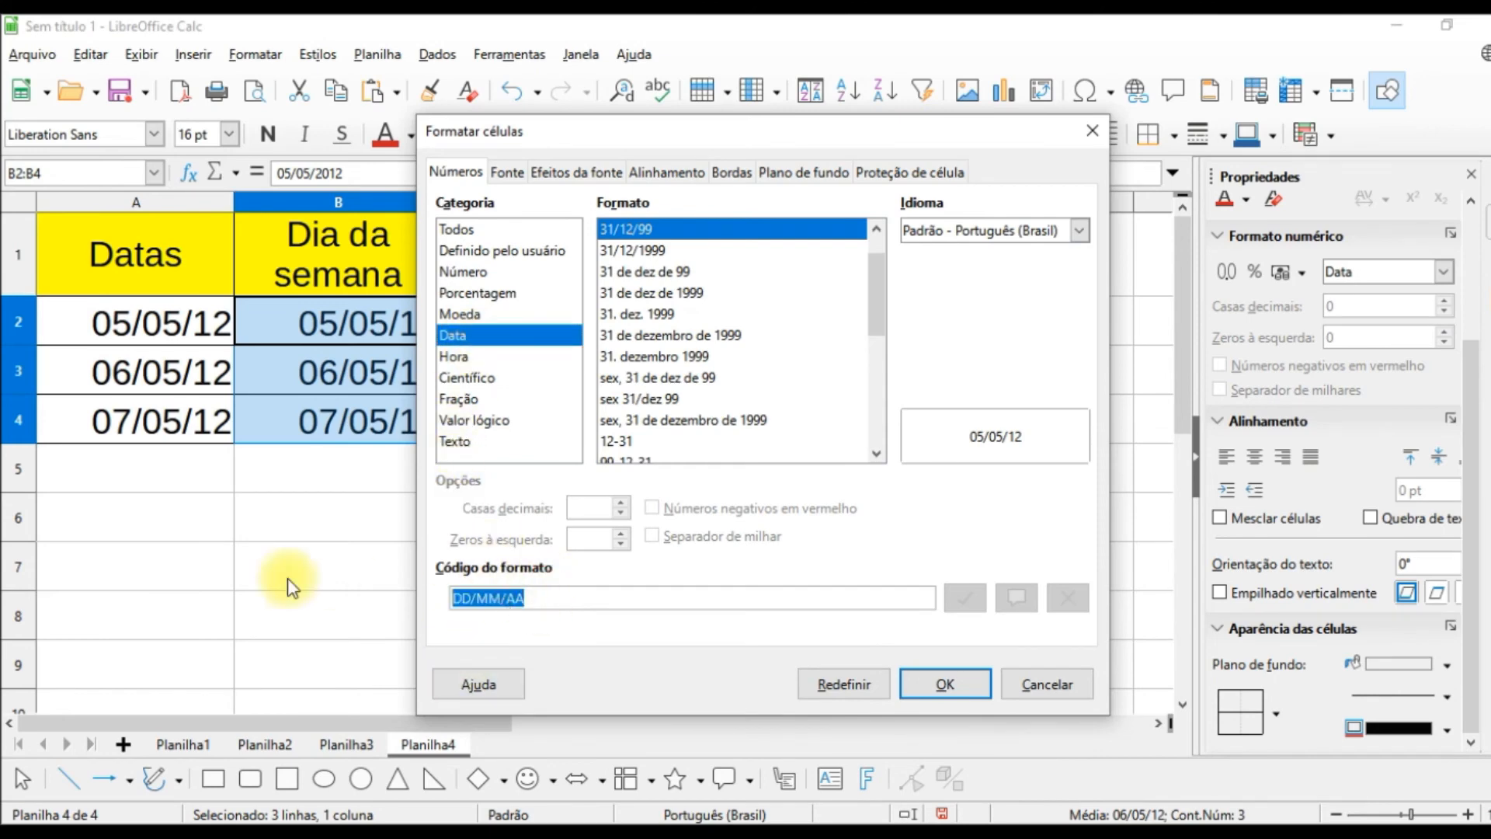
text(nn)
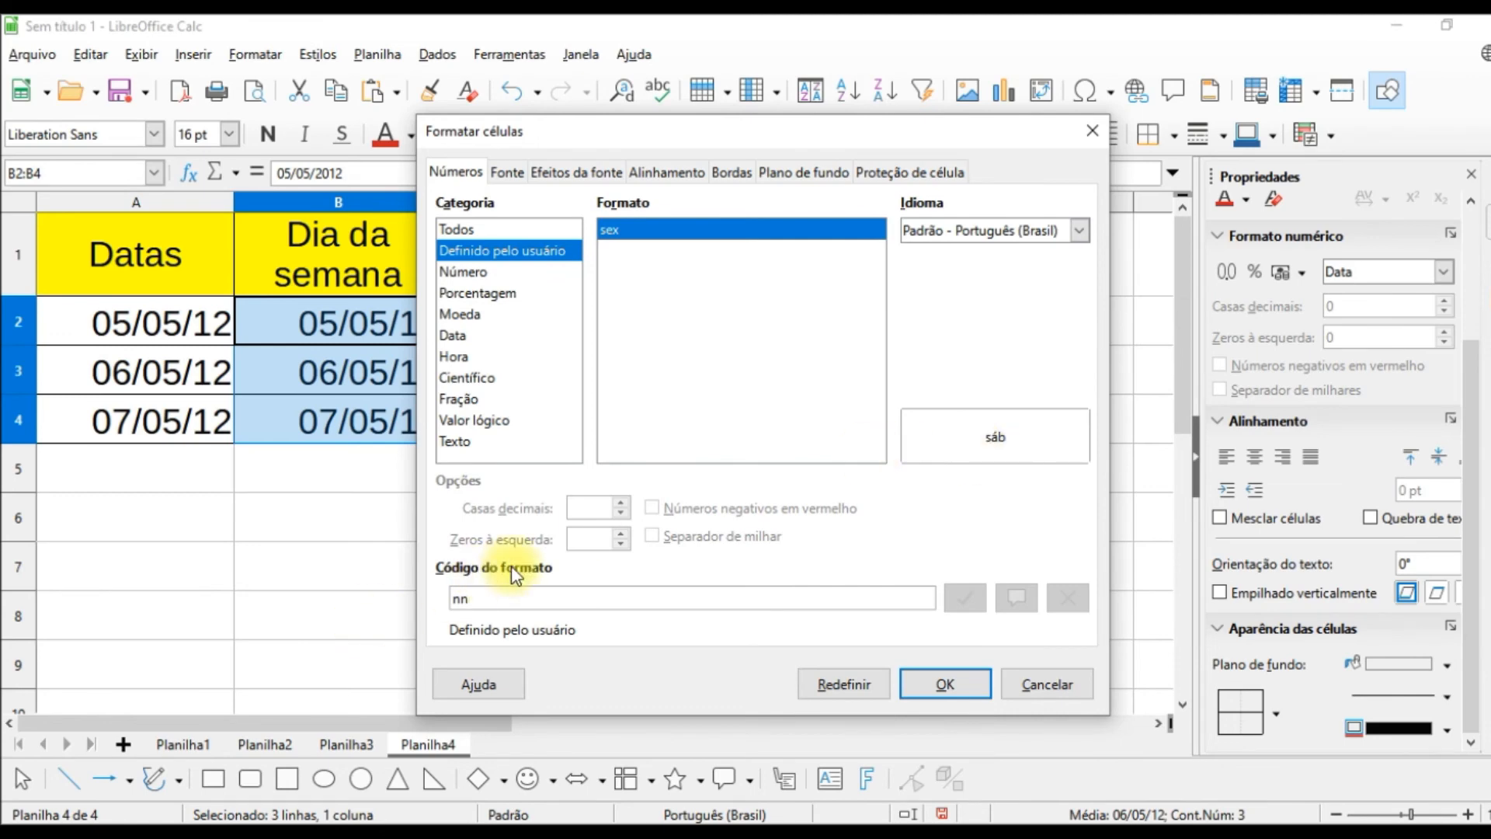
text(n)
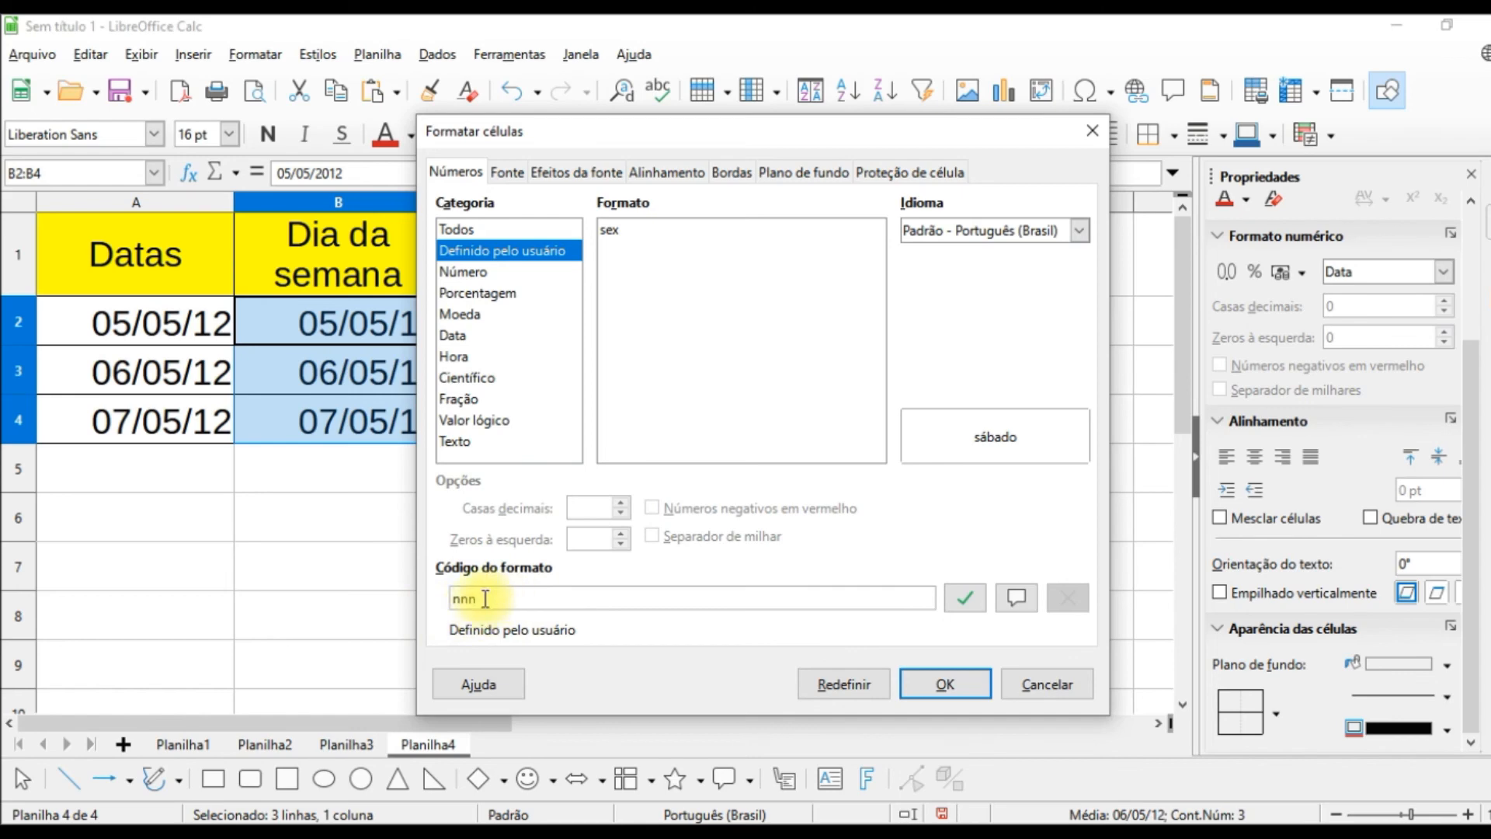
click(970, 686)
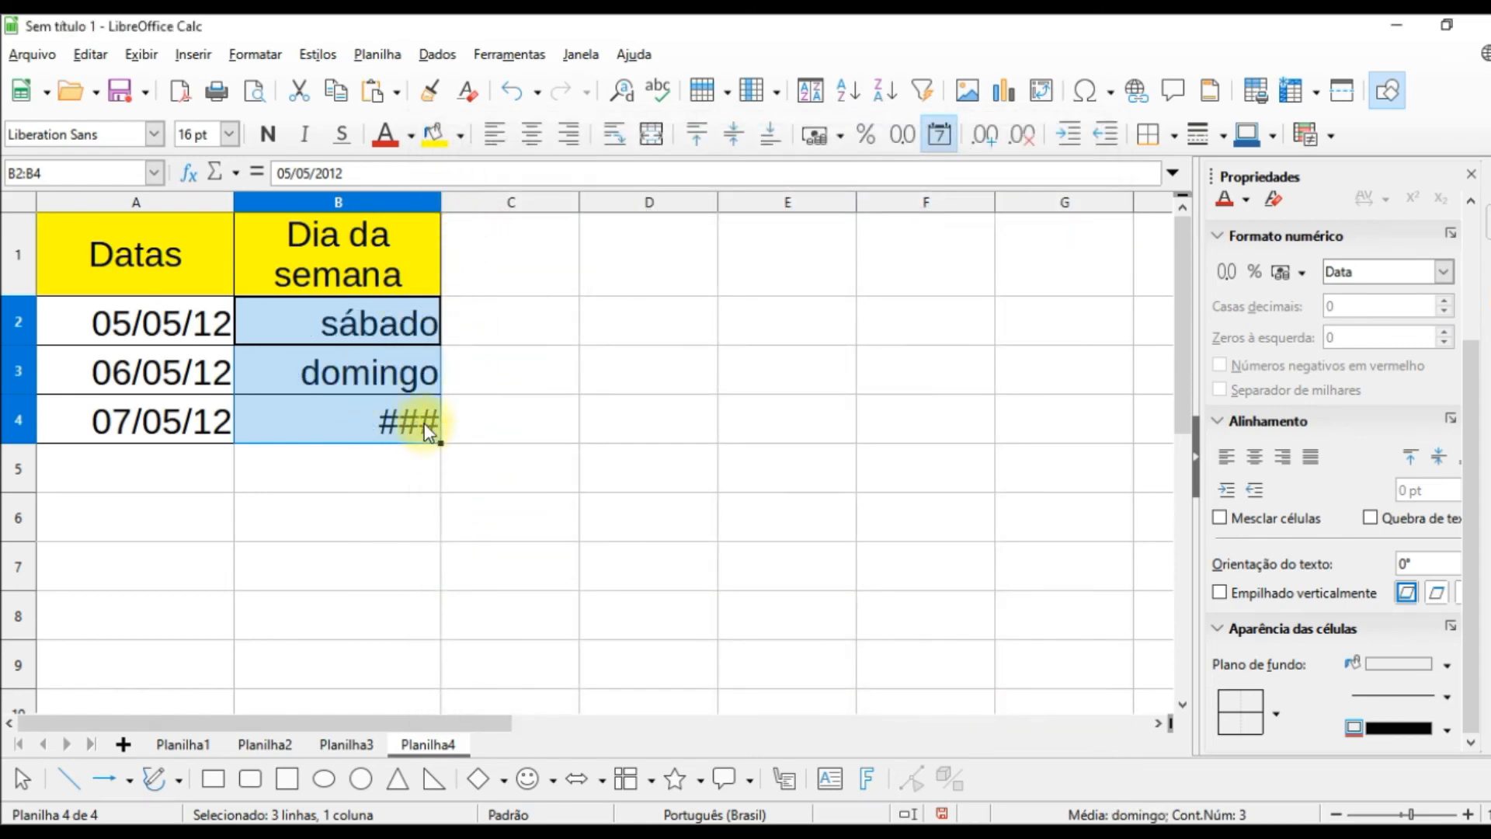
drag(433, 202, 492, 200)
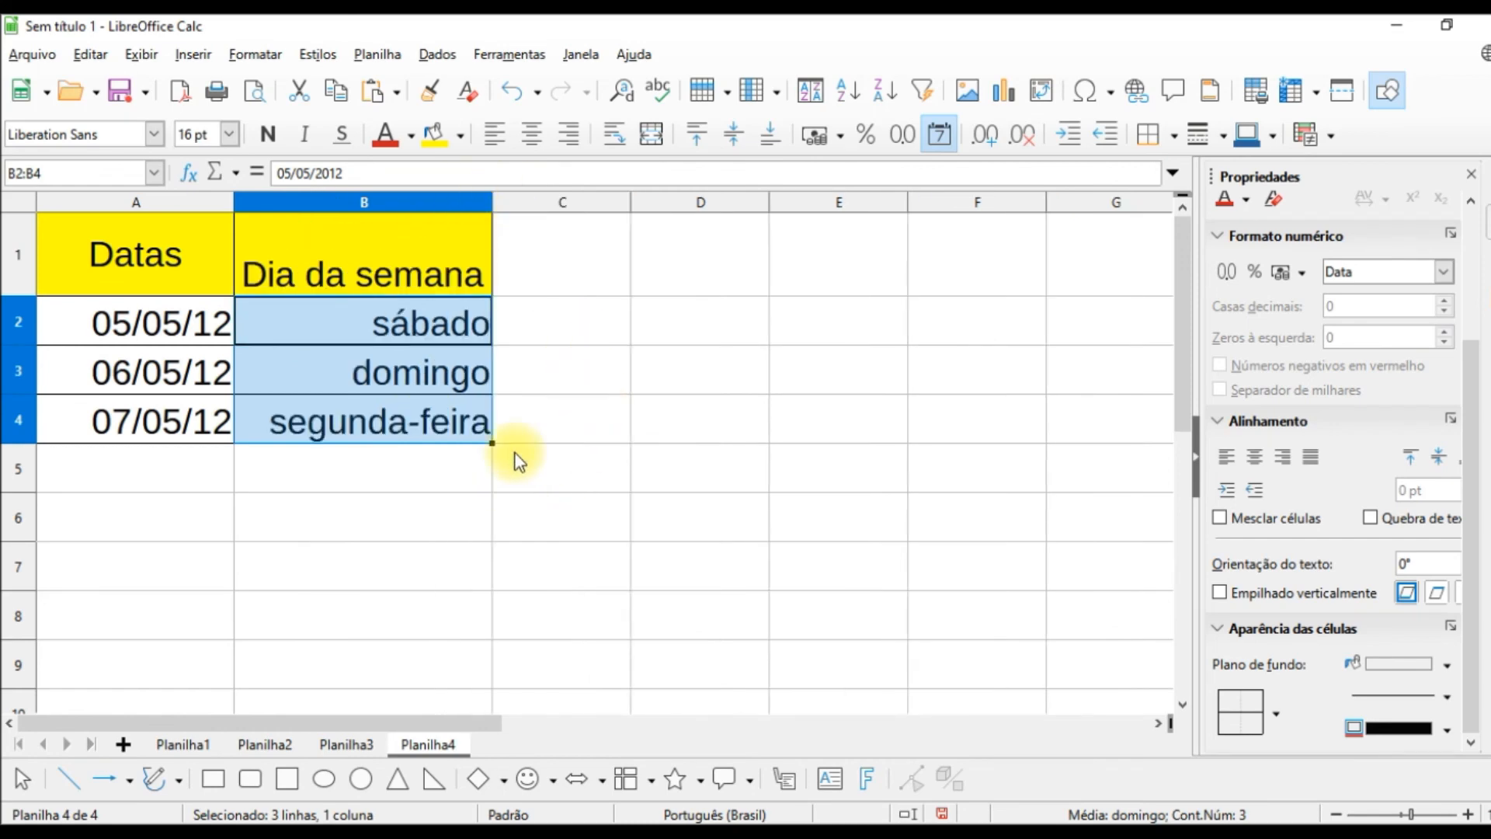